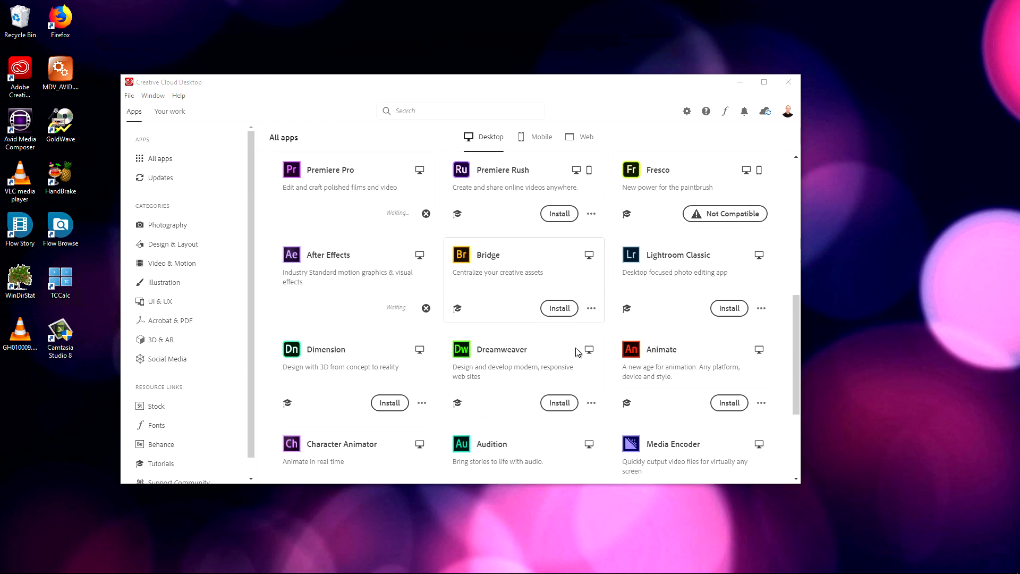
Cancel the Media Encoder installation and close Creative Cloud Desktop.
{"action": "scroll", "coordinate": [576, 351], "scroll_direction": "up", "scroll_amount": 1}
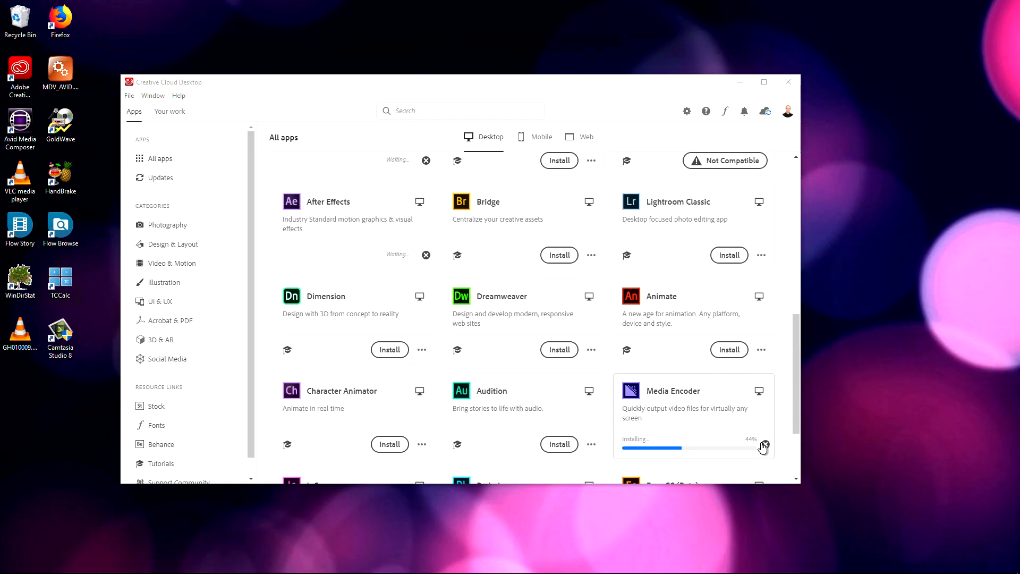
{"action": "left_click", "coordinate": [765, 445]}
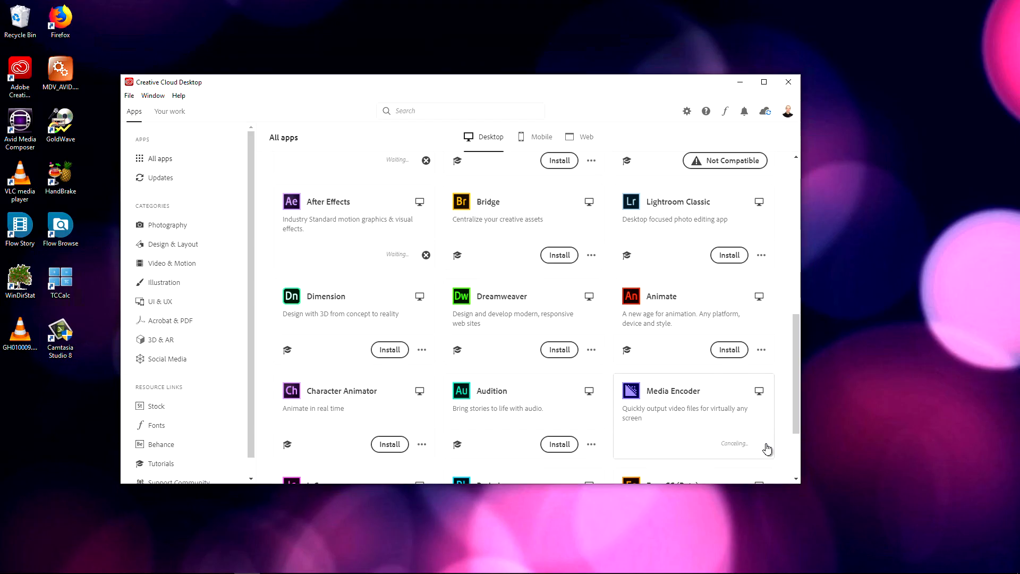
{"action": "left_click", "coordinate": [790, 83]}
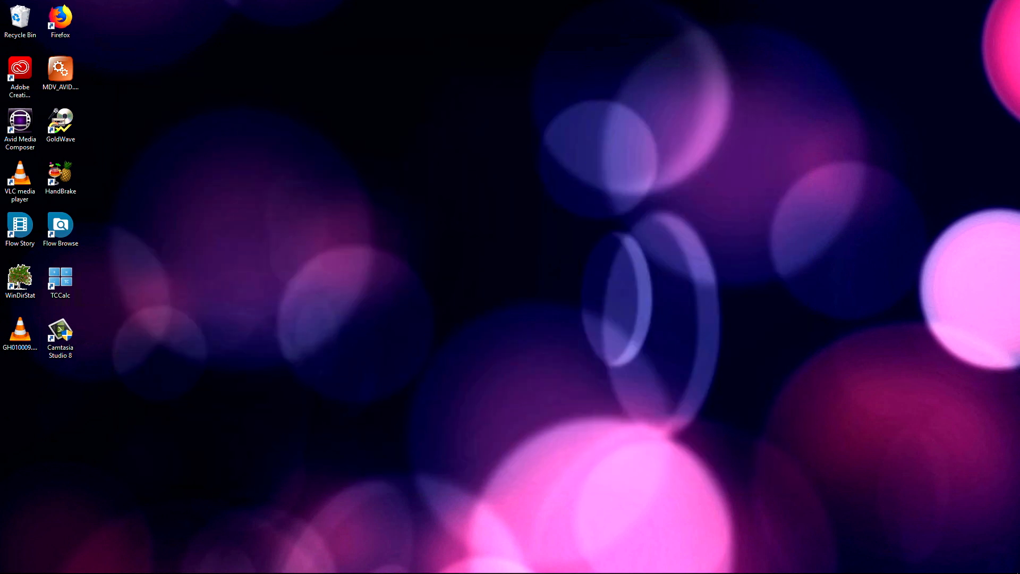
Switch to the CC Cleaner Tool help page in the browser, download AdobeCreativeCloudCleanerTool.exe for Windows and show it in its folder.
{"action": "mouse_move", "coordinate": [114, 569]}
{"action": "left_click", "coordinate": [146, 567]}
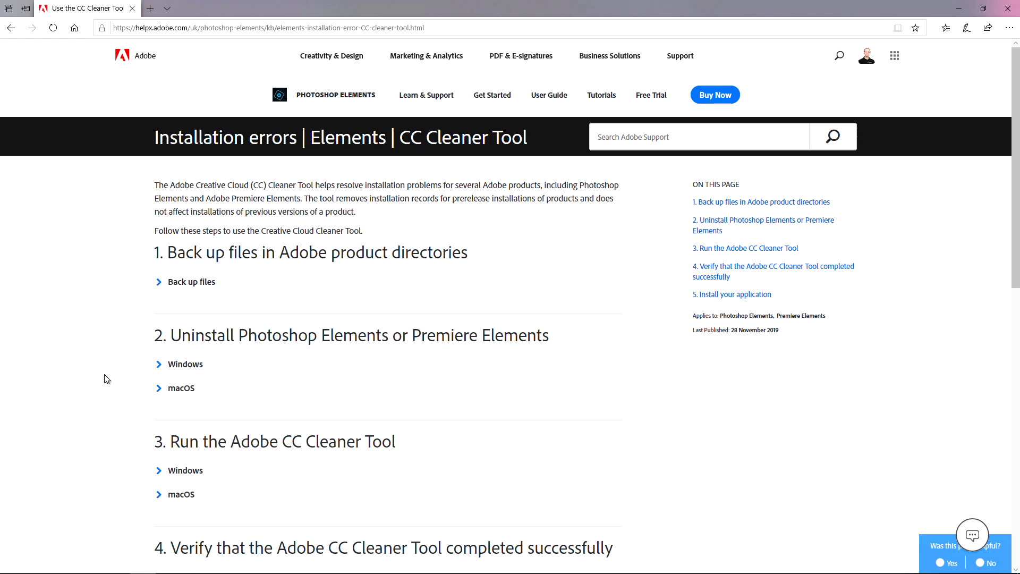
{"action": "scroll", "coordinate": [353, 328], "scroll_direction": "down", "scroll_amount": 7}
{"action": "scroll", "coordinate": [352, 327], "scroll_direction": "up", "scroll_amount": 3}
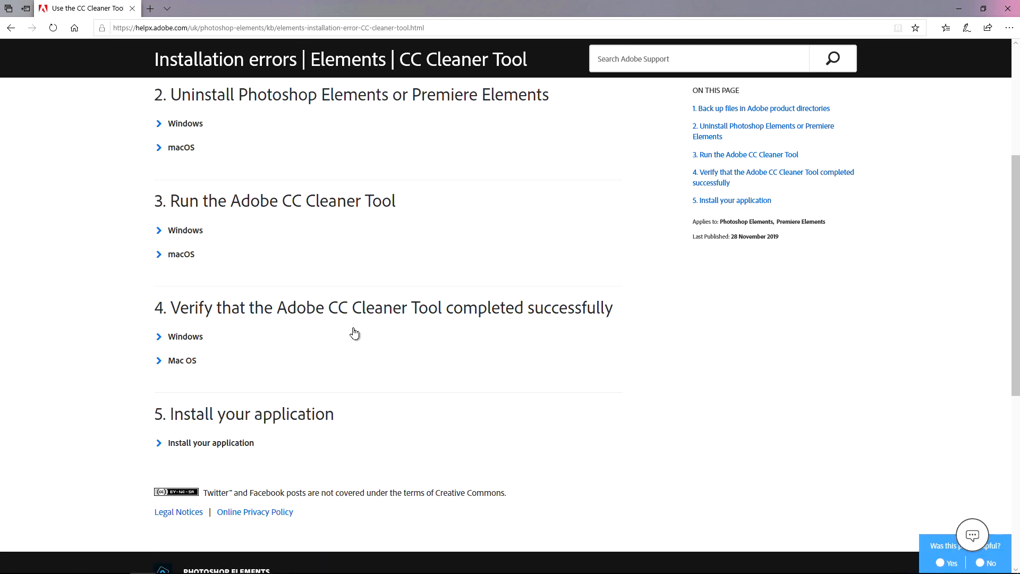
{"action": "left_click", "coordinate": [183, 232]}
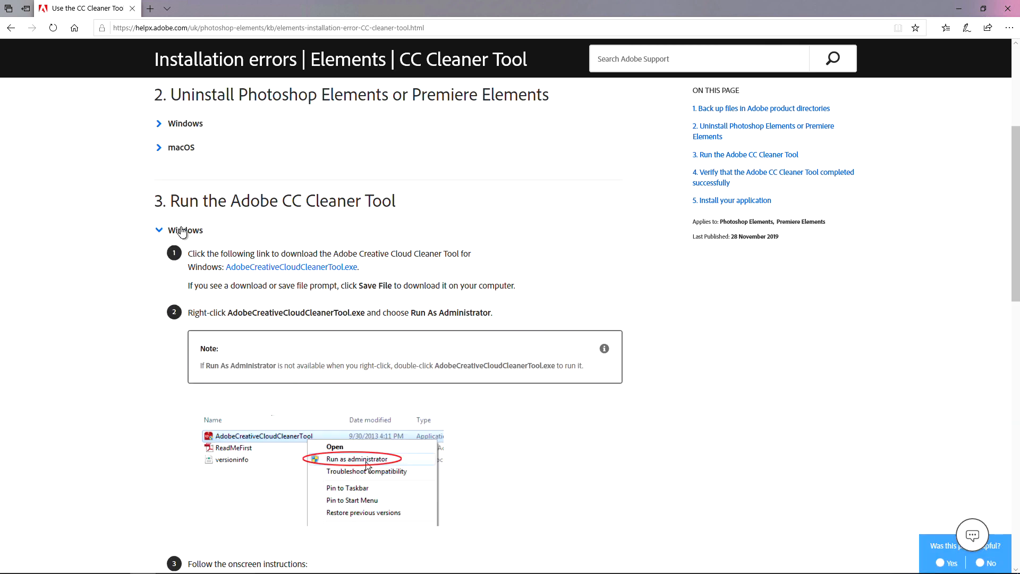
{"action": "left_click", "coordinate": [306, 268]}
{"action": "left_click", "coordinate": [651, 561]}
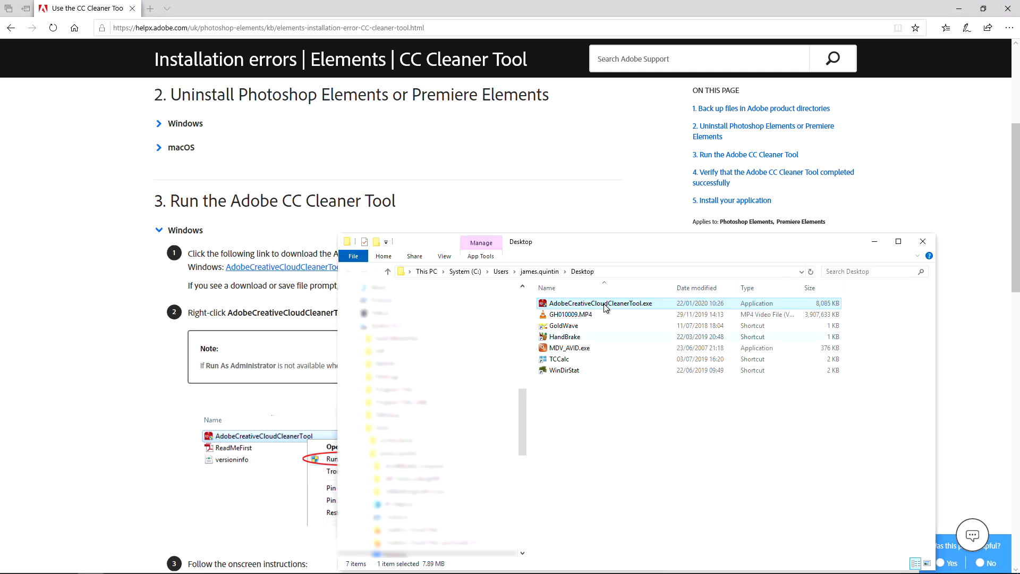
Run AdobeCreativeCloudCleanerTool.exe as administrator and allow it to make changes to the device.
{"action": "right_click", "coordinate": [605, 303]}
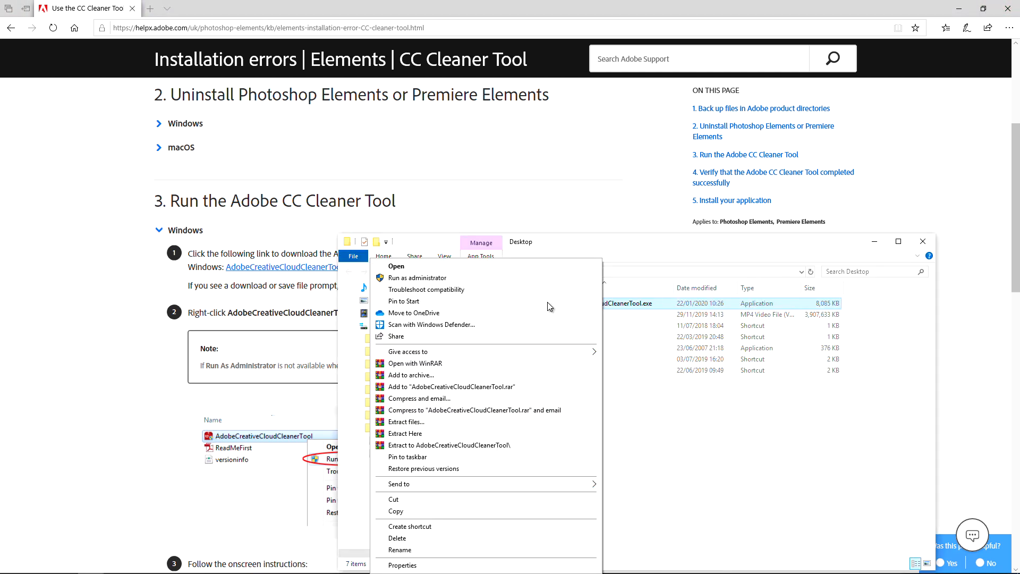
{"action": "left_click", "coordinate": [504, 287]}
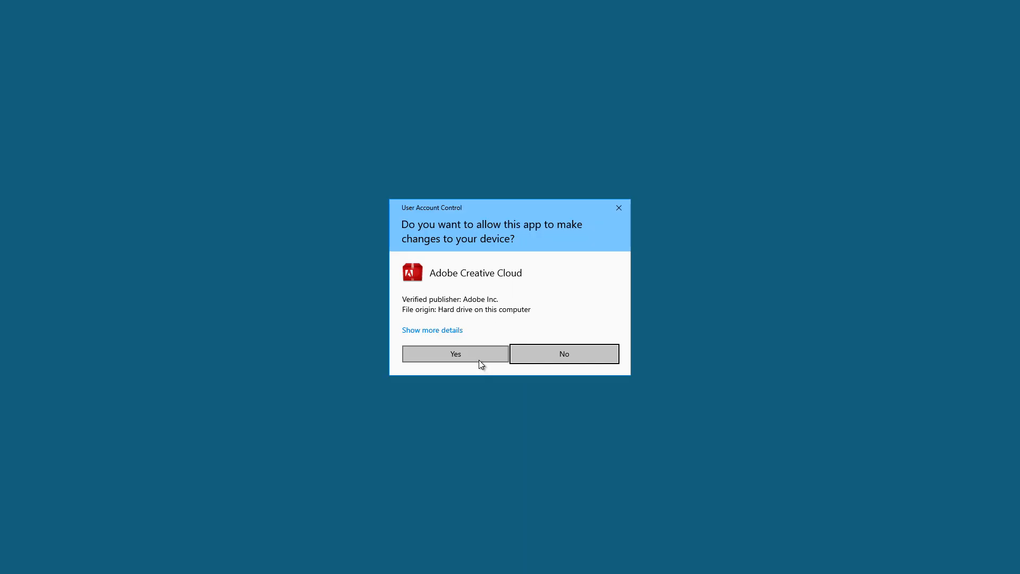
{"action": "left_click", "coordinate": [479, 359]}
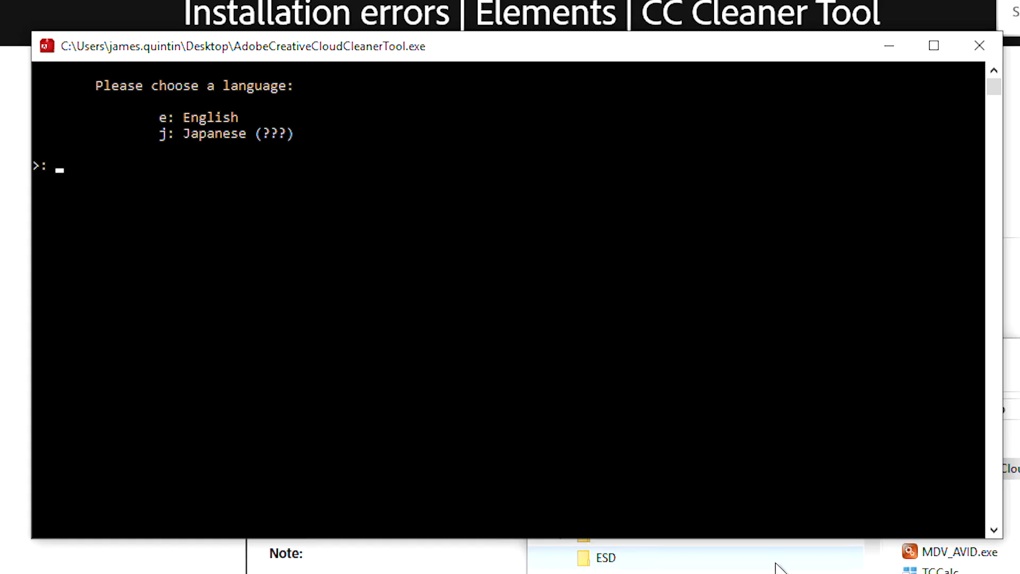
Choose English as the cleaner tool's language and accept the license agreement with y.
{"action": "type", "text": "e"}
{"action": "key", "text": "Return"}
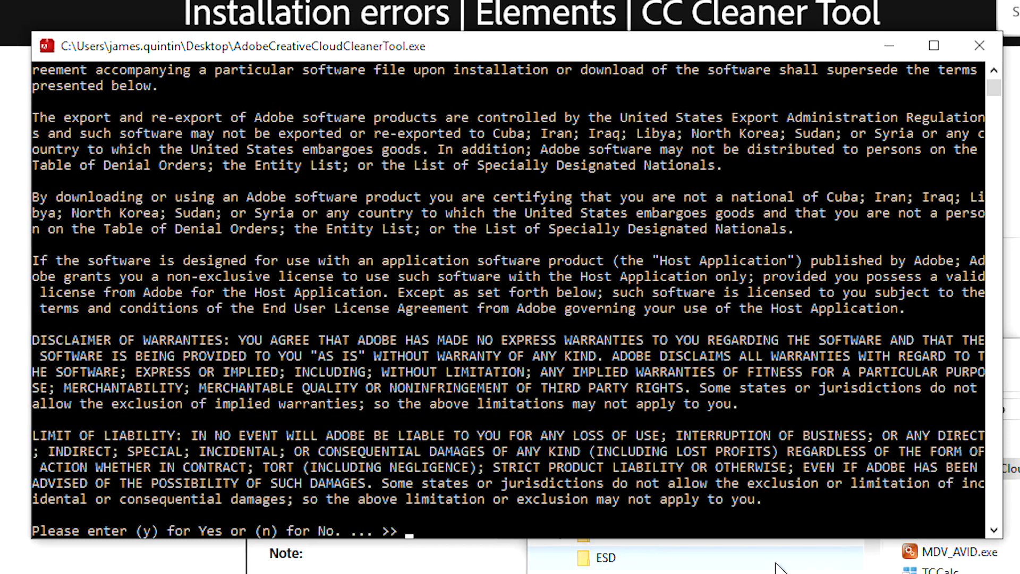
{"action": "type", "text": "y"}
{"action": "key", "text": "Return"}
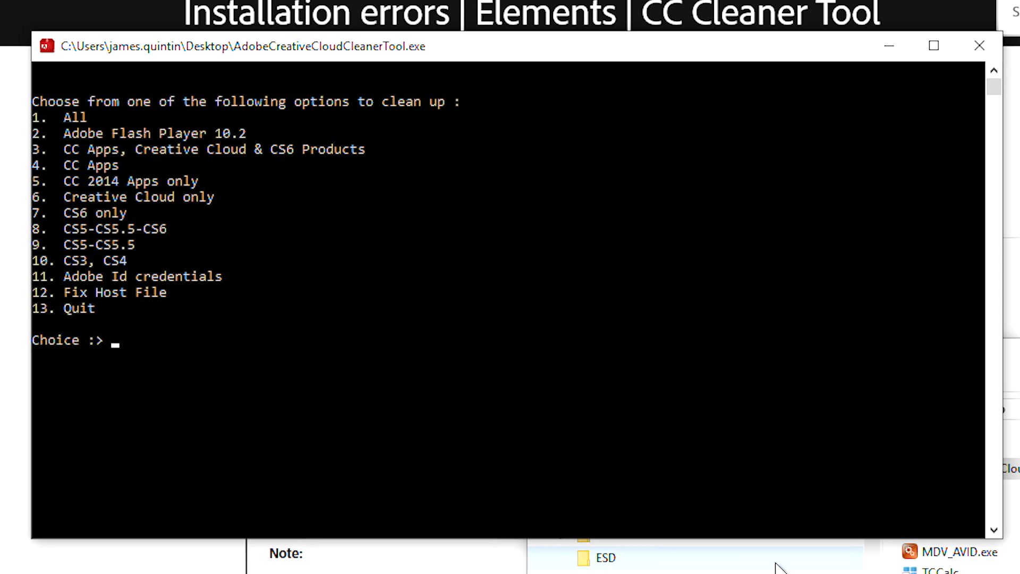
Choose clean-up option 1 (All), remove every listed product with option 8 (Clean All), confirm with y and quit the tool.
{"action": "type", "text": "1"}
{"action": "key", "text": "Return"}
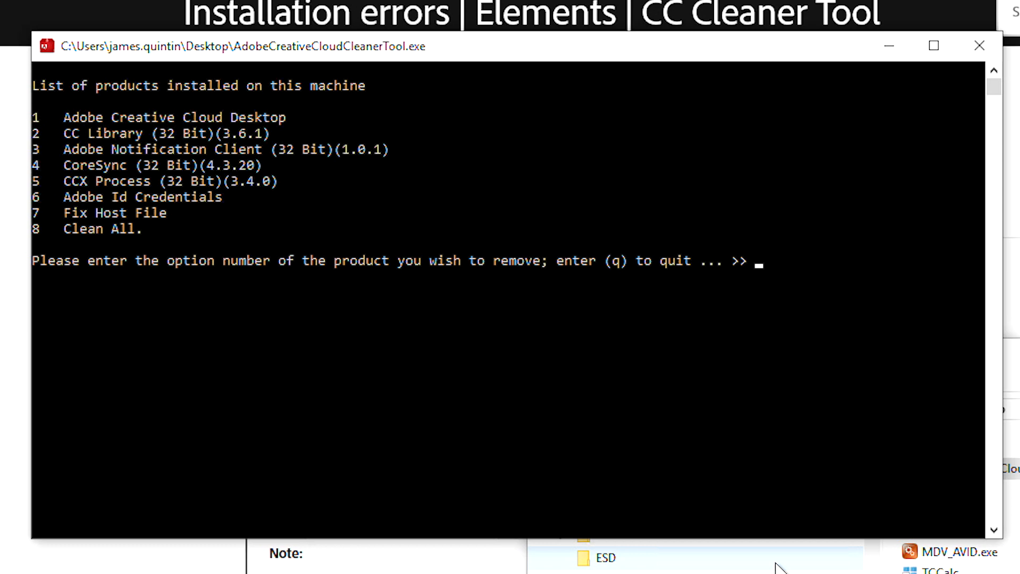
{"action": "type", "text": "8"}
{"action": "key", "text": "Return"}
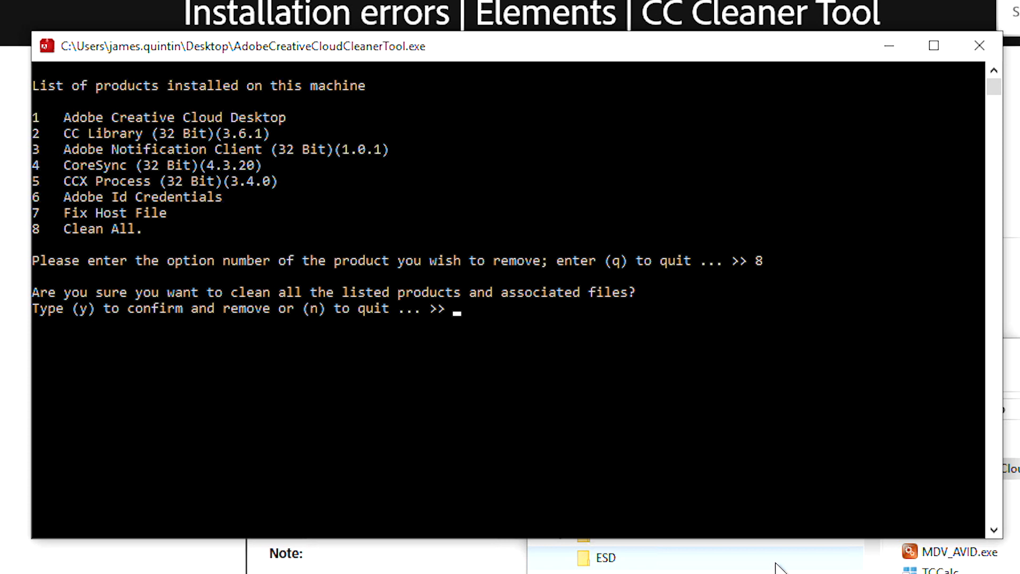
{"action": "type", "text": "y"}
{"action": "key", "text": "Return"}
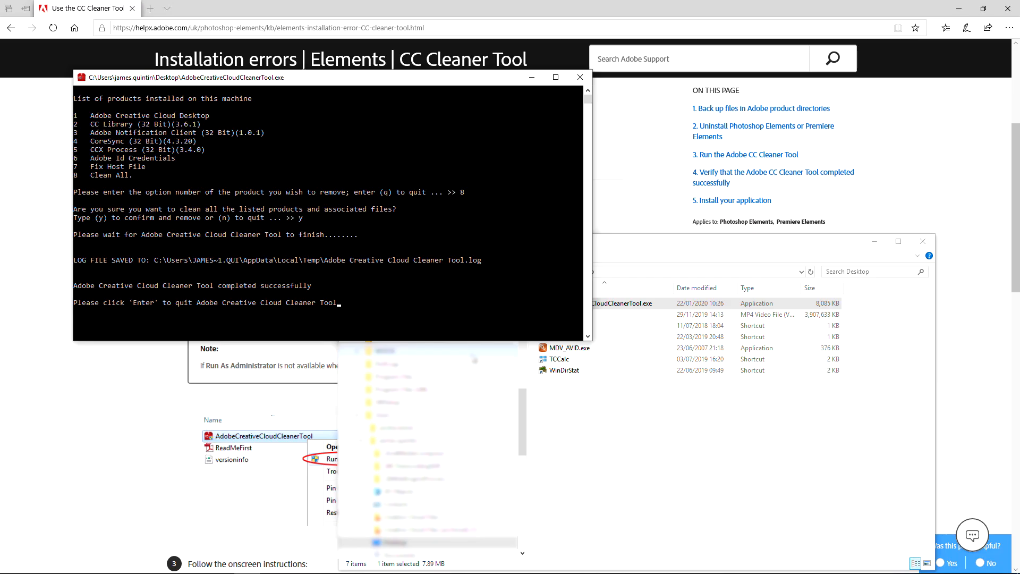
{"action": "key", "text": "Return"}
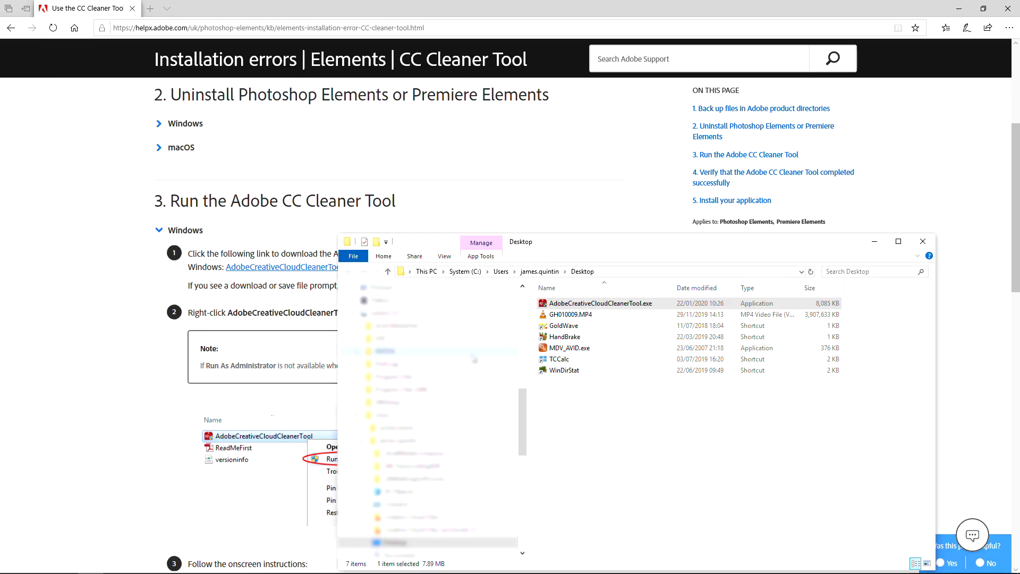
Expand the Windows instructions for verifying the cleaner tool's completion and examine Adobe Creative Cloud Cleaner Tool.log through to its last entries.
{"action": "left_click", "coordinate": [154, 432]}
{"action": "scroll", "coordinate": [155, 432], "scroll_direction": "down", "scroll_amount": 3}
{"action": "scroll", "coordinate": [154, 431], "scroll_direction": "down", "scroll_amount": 2}
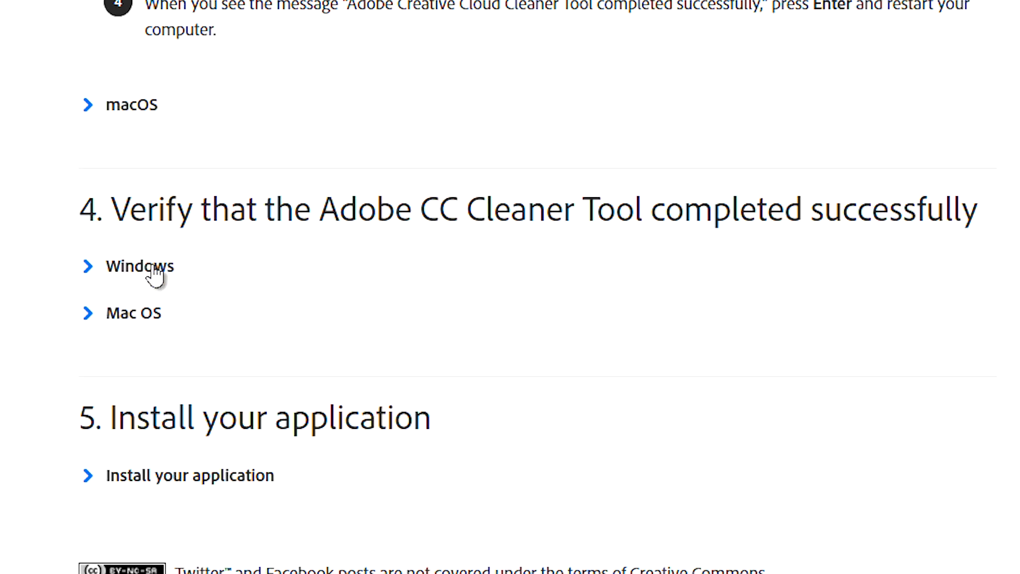
{"action": "left_click", "coordinate": [155, 270]}
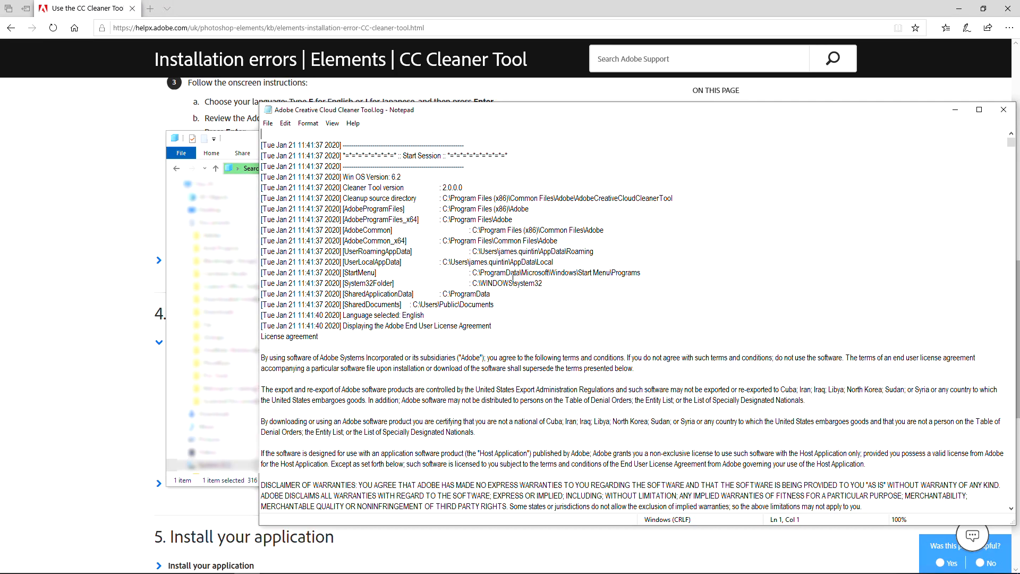
{"action": "left_click_drag", "start_coordinate": [1011, 143], "coordinate": [1012, 465]}
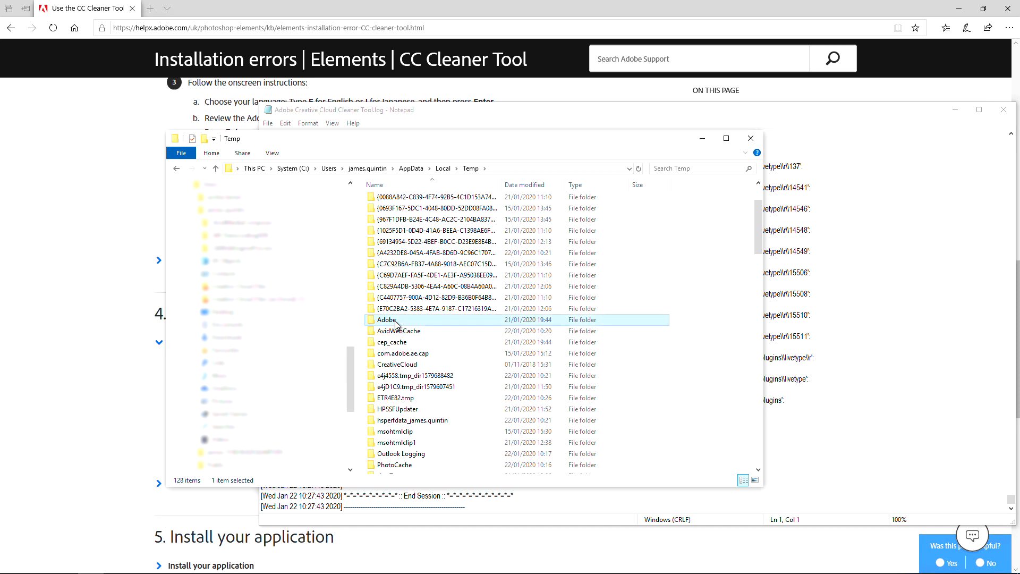
Delete the After Effects, PhotoshopServer and Premiere Pro folders from the Adobe folder in AppData\Local\Temp.
{"action": "double_click", "coordinate": [397, 321]}
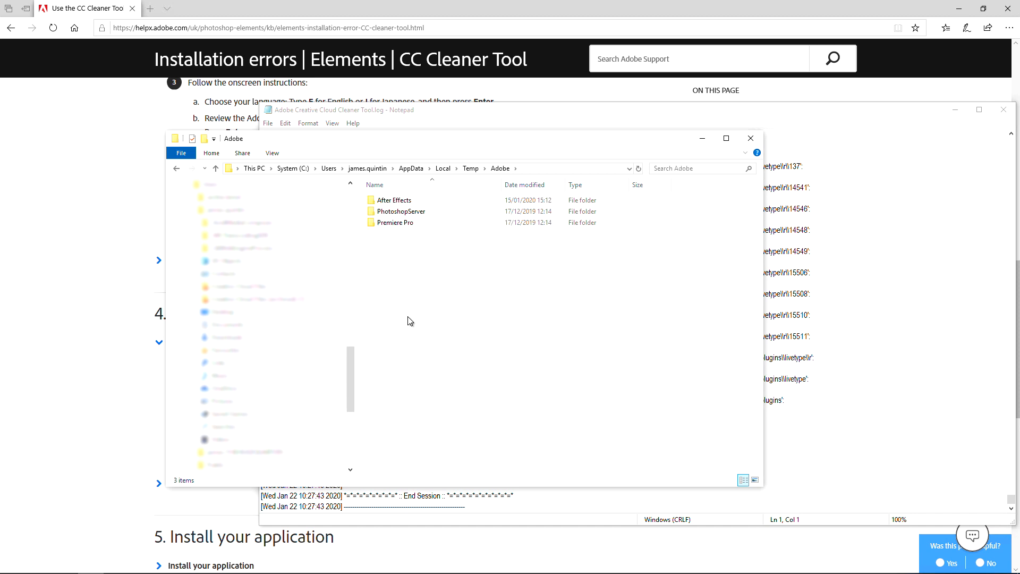
{"action": "left_click_drag", "start_coordinate": [495, 279], "coordinate": [358, 192]}
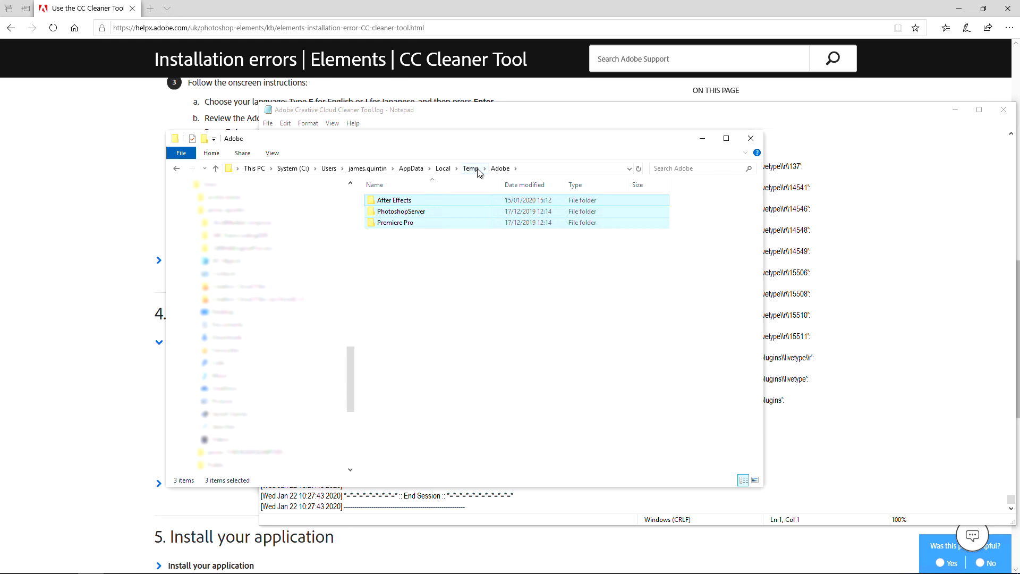
{"action": "key", "text": "Delete"}
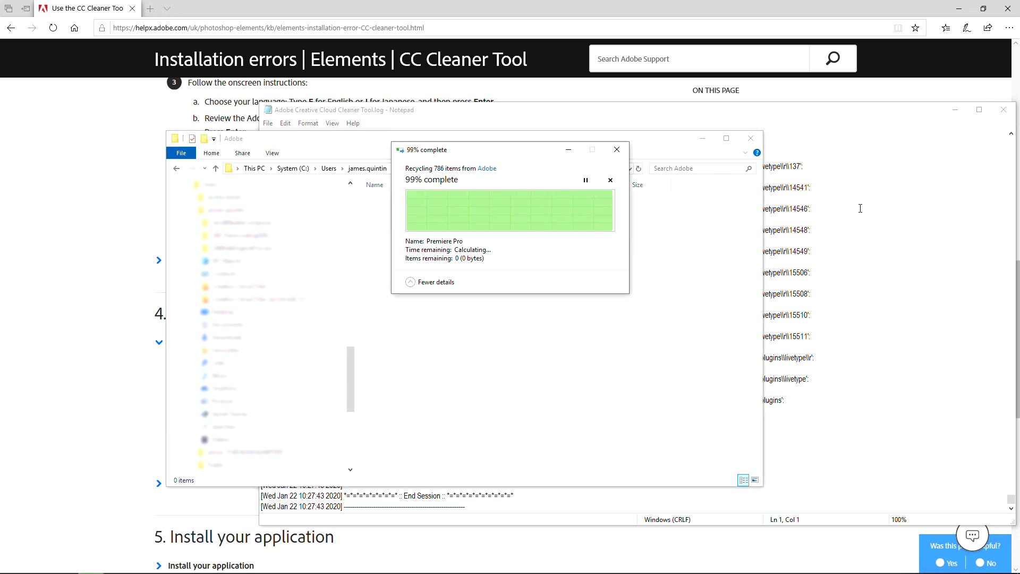
Open AppData\Roaming and try to delete its Adobe folder, retrying once before cancelling.
{"action": "left_click_drag", "start_coordinate": [644, 141], "coordinate": [594, 258]}
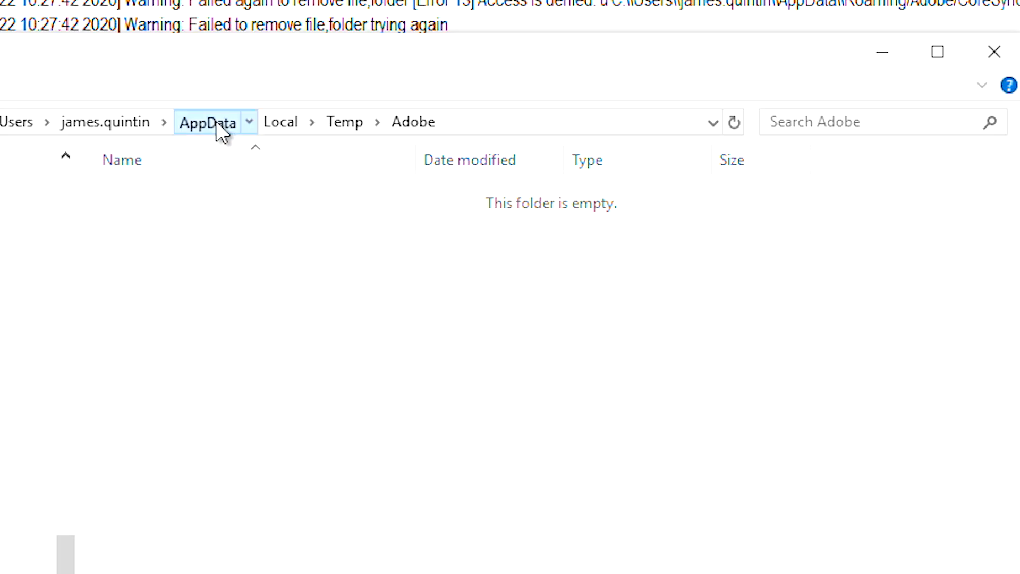
{"action": "left_click", "coordinate": [216, 122]}
{"action": "double_click", "coordinate": [186, 253]}
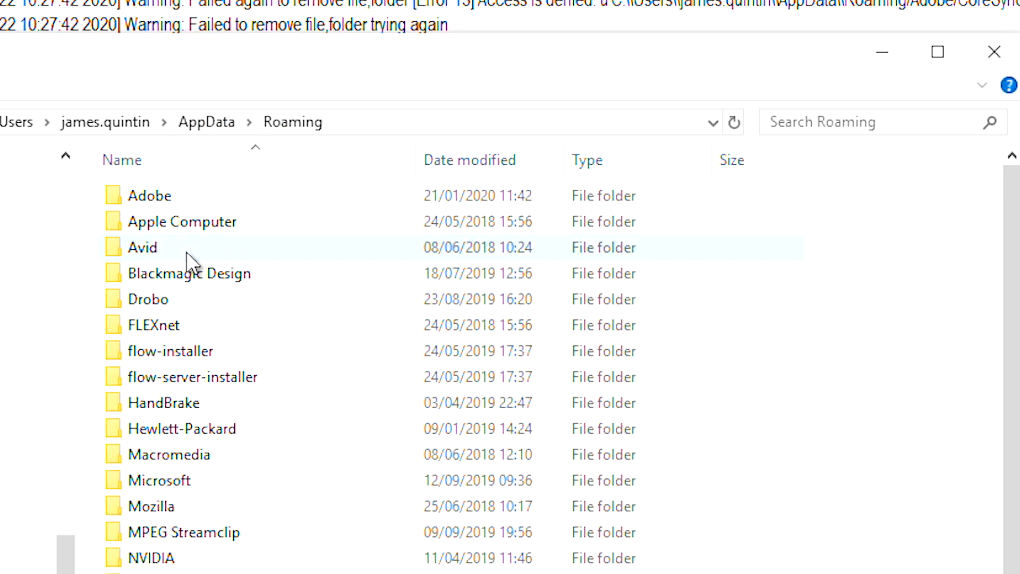
{"action": "right_click", "coordinate": [160, 196]}
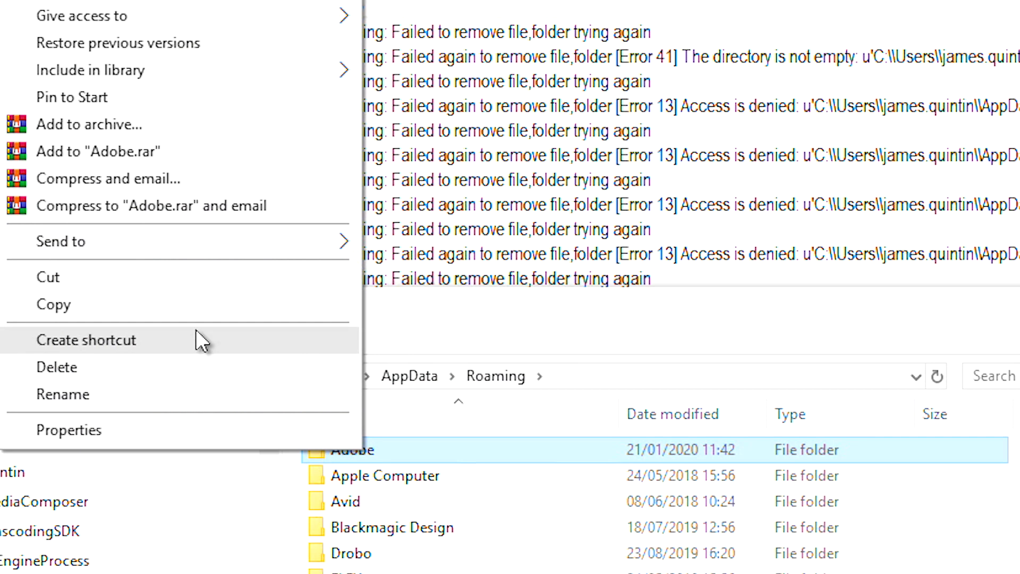
{"action": "left_click", "coordinate": [205, 366]}
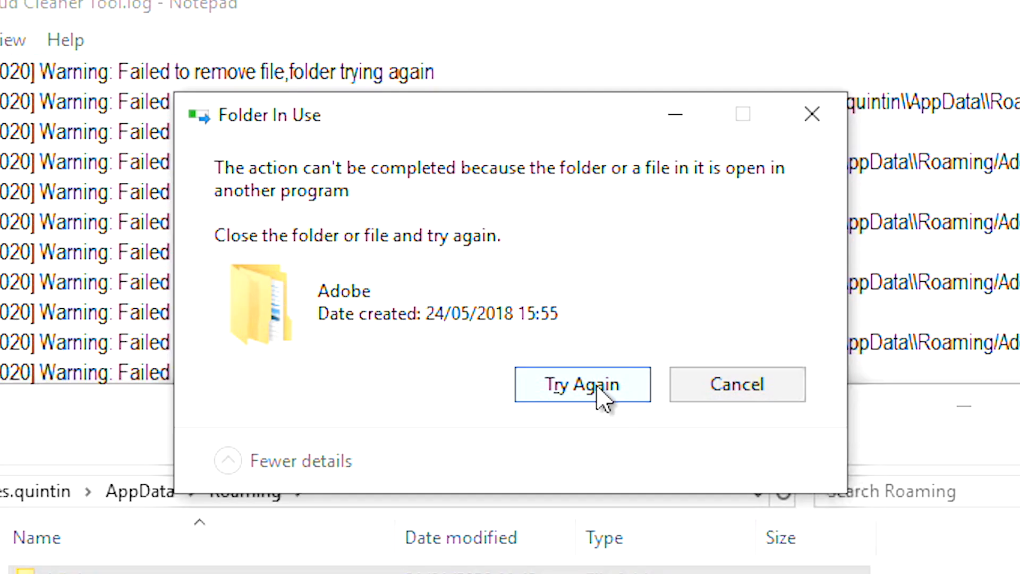
{"action": "left_click", "coordinate": [598, 395]}
{"action": "left_click", "coordinate": [720, 388]}
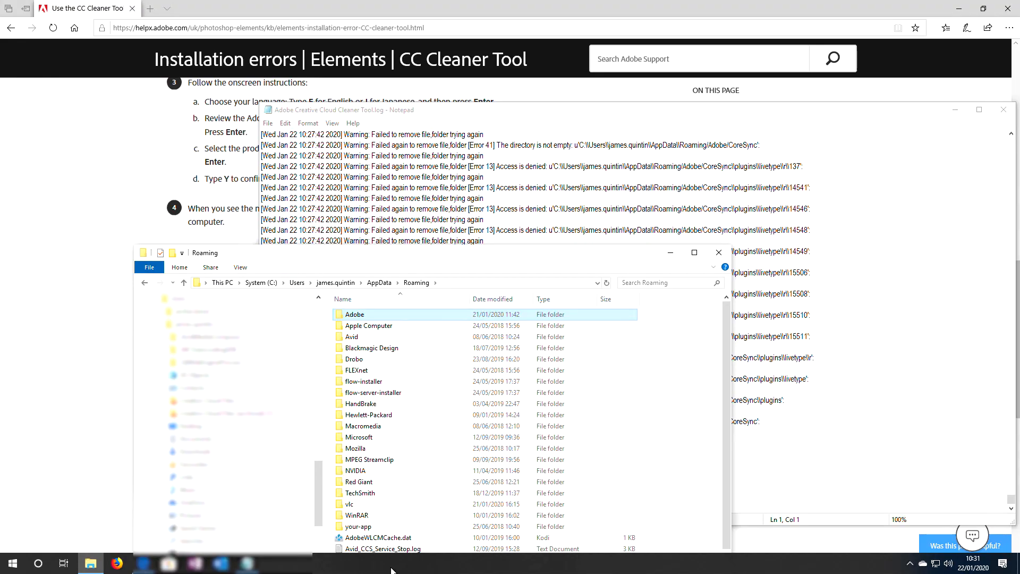
Open Task Manager, sort the processes by name and end the Adobe background processes, including Adobe Acrobat Update Service and Adobe Genuine Software Integrity.
{"action": "right_click", "coordinate": [393, 567]}
{"action": "left_click", "coordinate": [411, 515]}
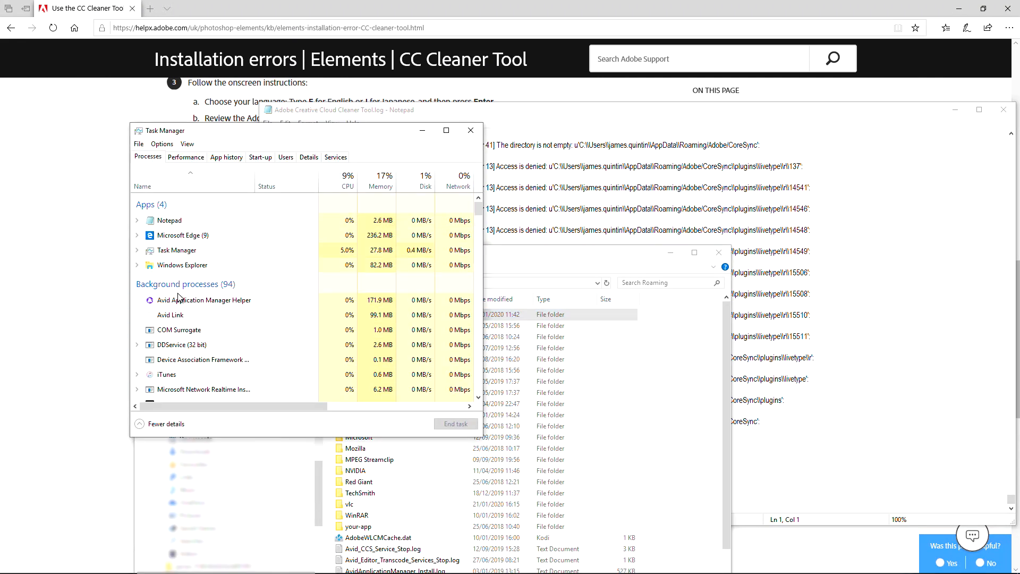
{"action": "scroll", "coordinate": [217, 301], "scroll_direction": "down", "scroll_amount": 1}
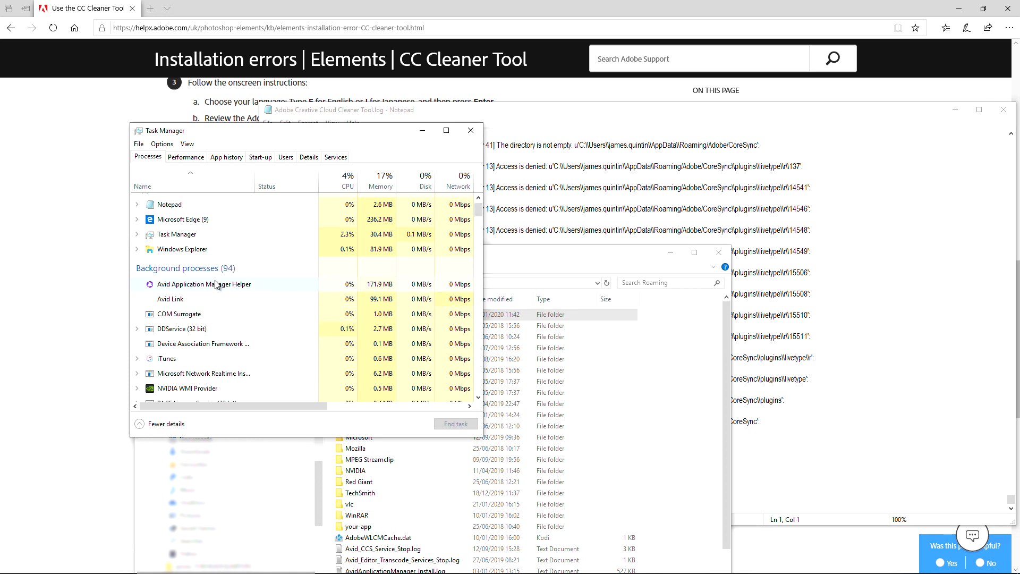
{"action": "left_click", "coordinate": [184, 191]}
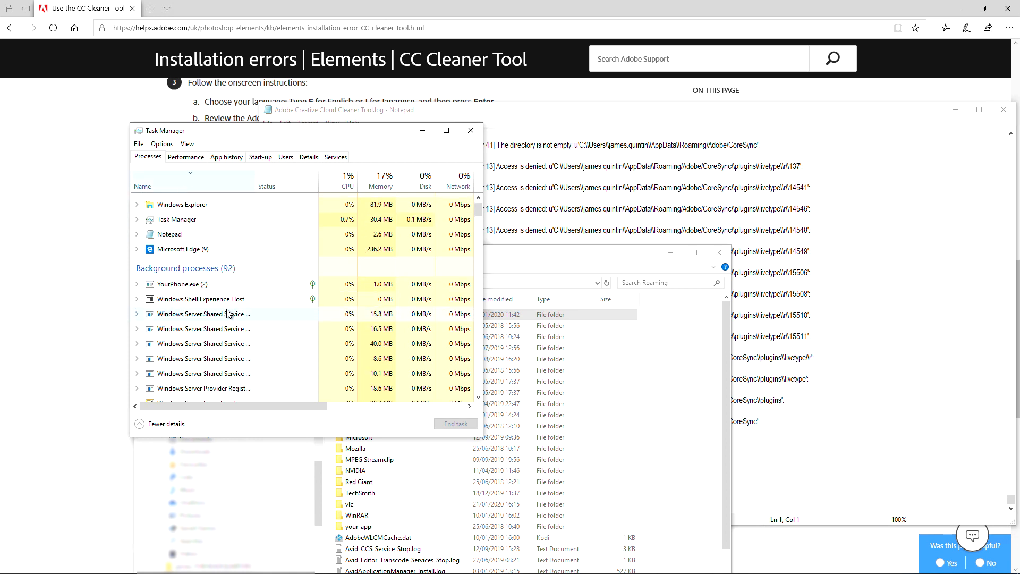
{"action": "left_click", "coordinate": [193, 190]}
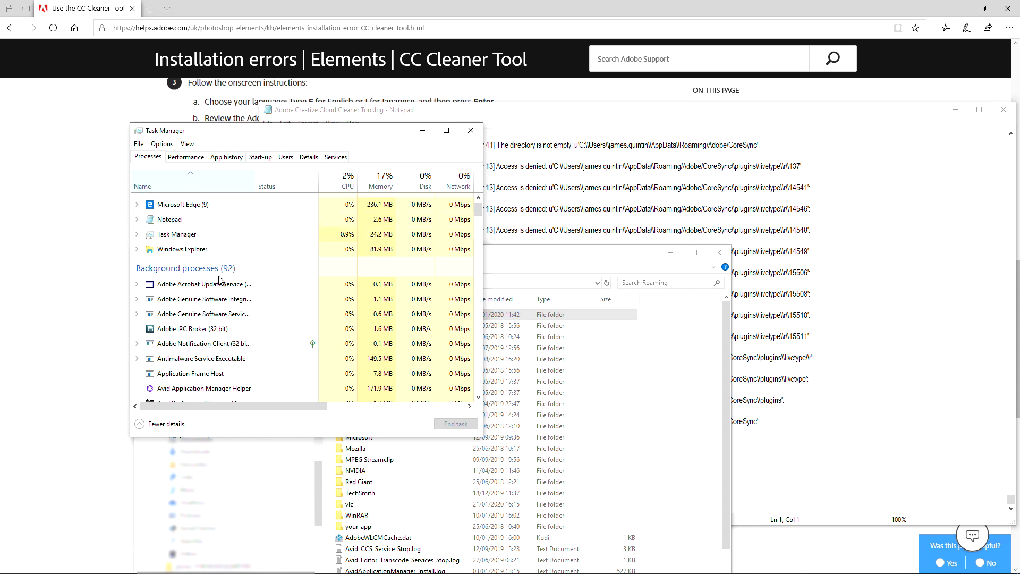
{"action": "right_click", "coordinate": [199, 288]}
{"action": "left_click", "coordinate": [224, 303]}
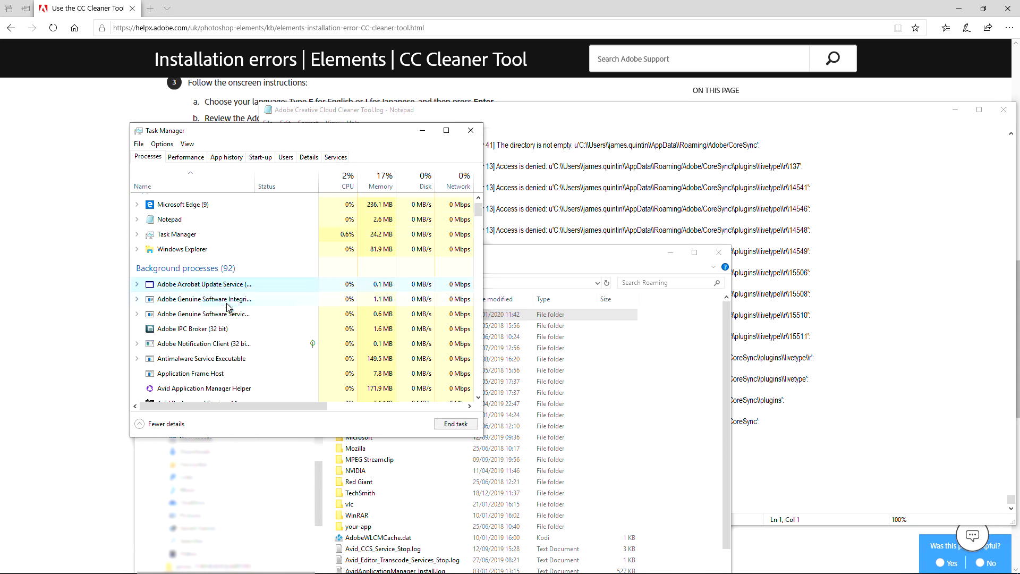
{"action": "right_click", "coordinate": [181, 290]}
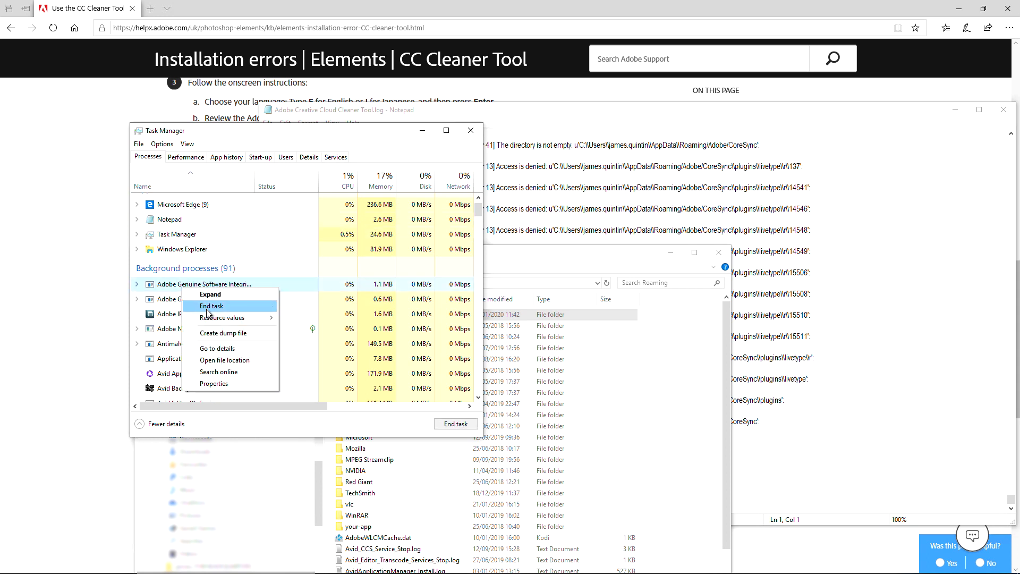
{"action": "left_click", "coordinate": [207, 305]}
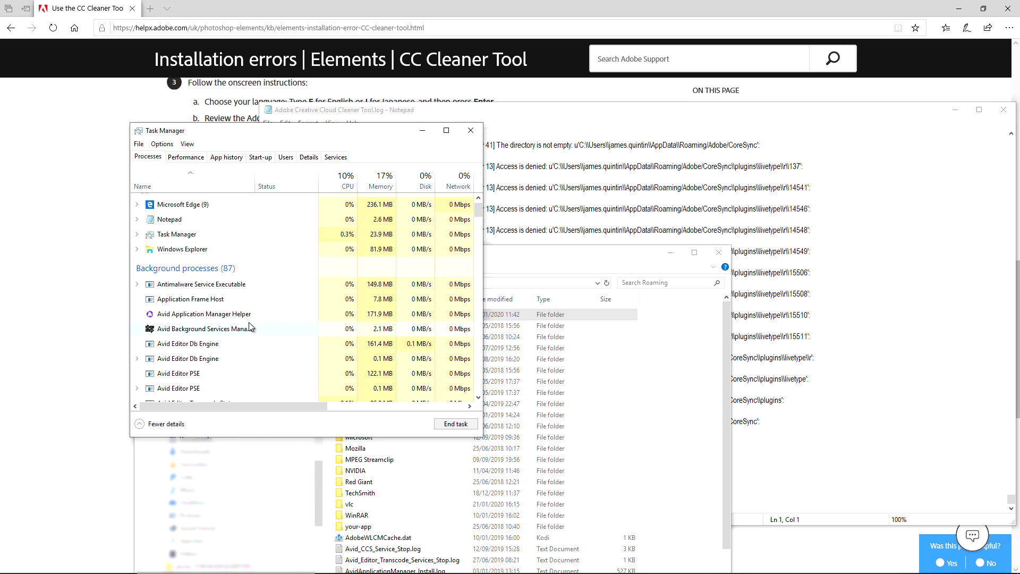
Try again to delete the Adobe folder from AppData\Roaming, retry once, then cancel and close the folder window.
{"action": "left_click", "coordinate": [538, 263]}
{"action": "right_click", "coordinate": [353, 317]}
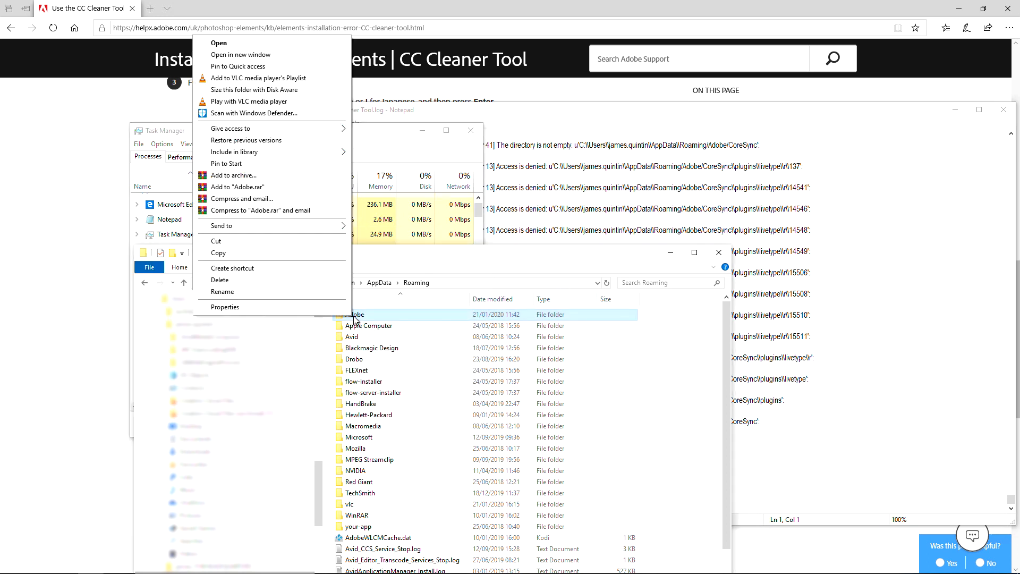
{"action": "left_click", "coordinate": [221, 279]}
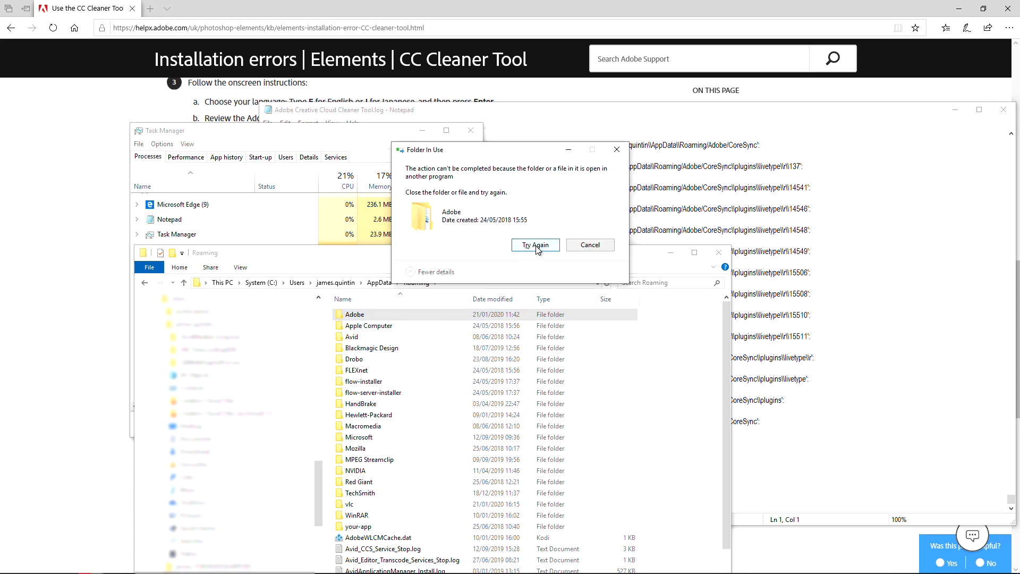
{"action": "left_click", "coordinate": [536, 245]}
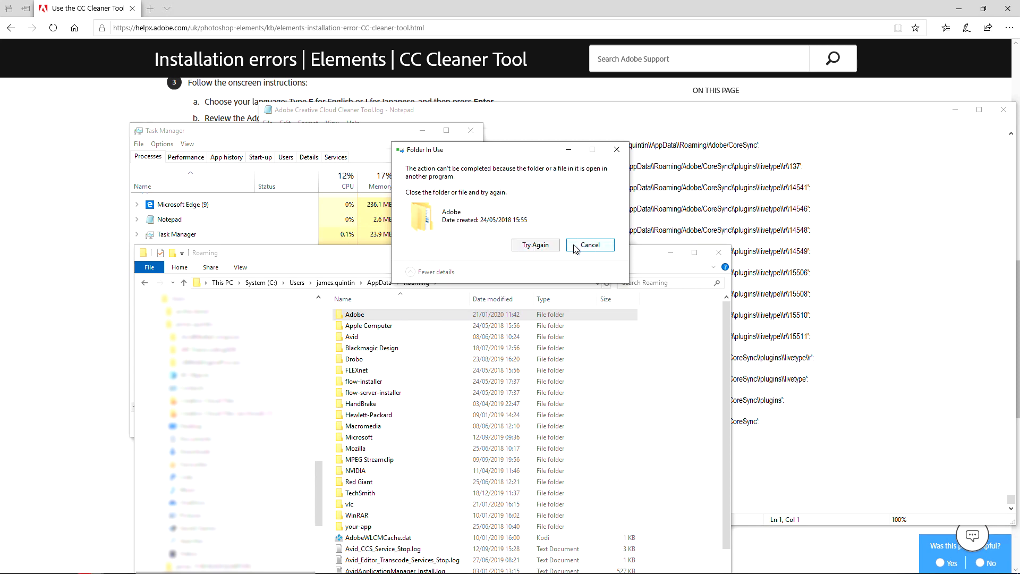
{"action": "left_click", "coordinate": [575, 247]}
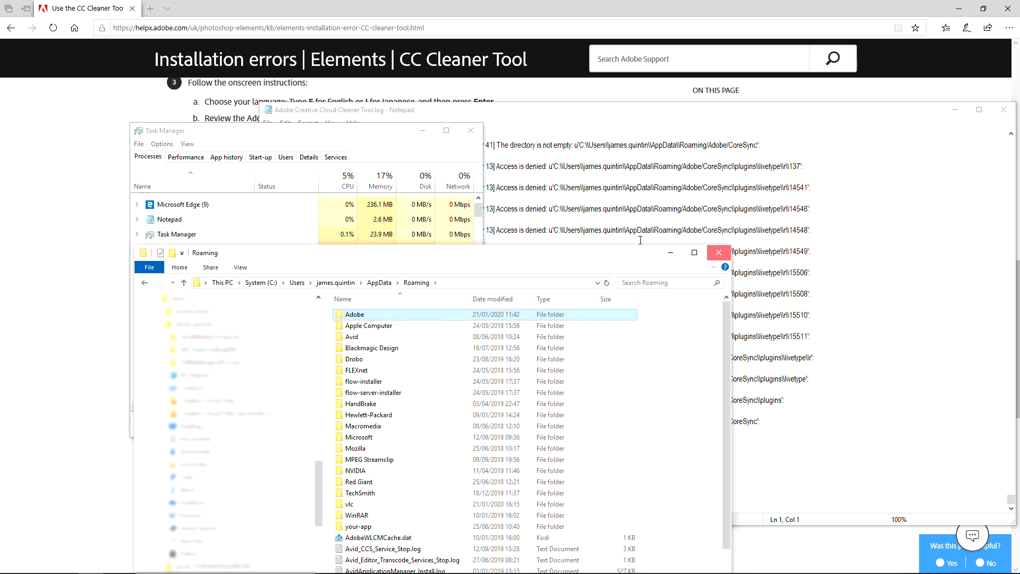
{"action": "left_click", "coordinate": [719, 251]}
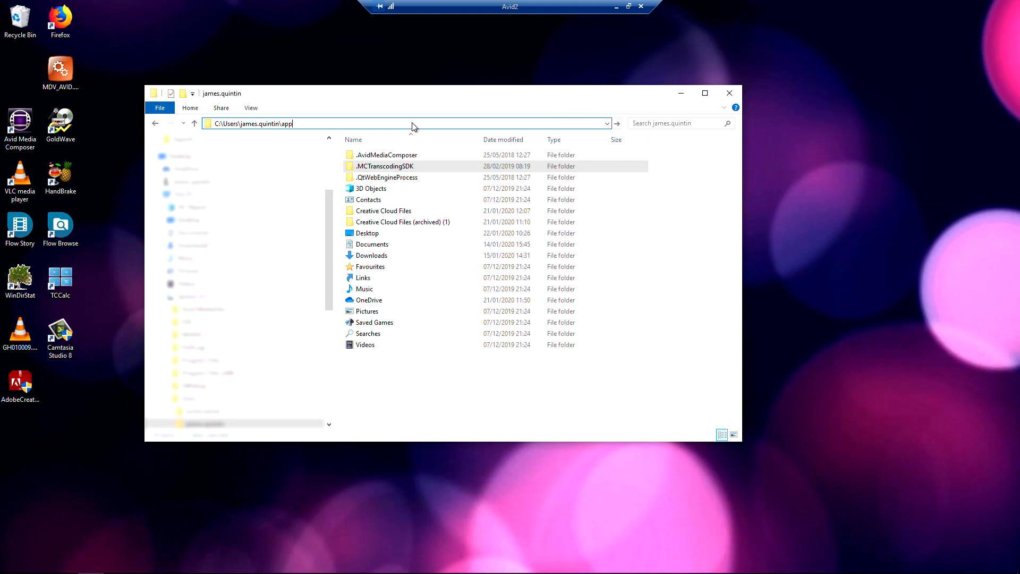
Open the hidden AppData folder in the user's profile and delete the Adobe folder from Roaming.
{"action": "type", "text": "ta"}
{"action": "key", "text": "Return"}
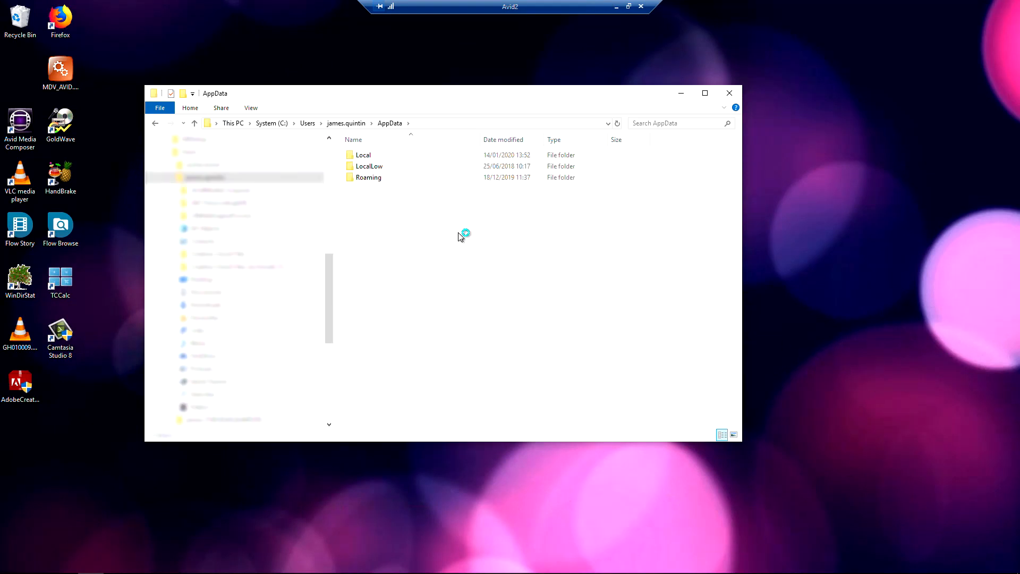
{"action": "double_click", "coordinate": [383, 181]}
{"action": "right_click", "coordinate": [364, 154]}
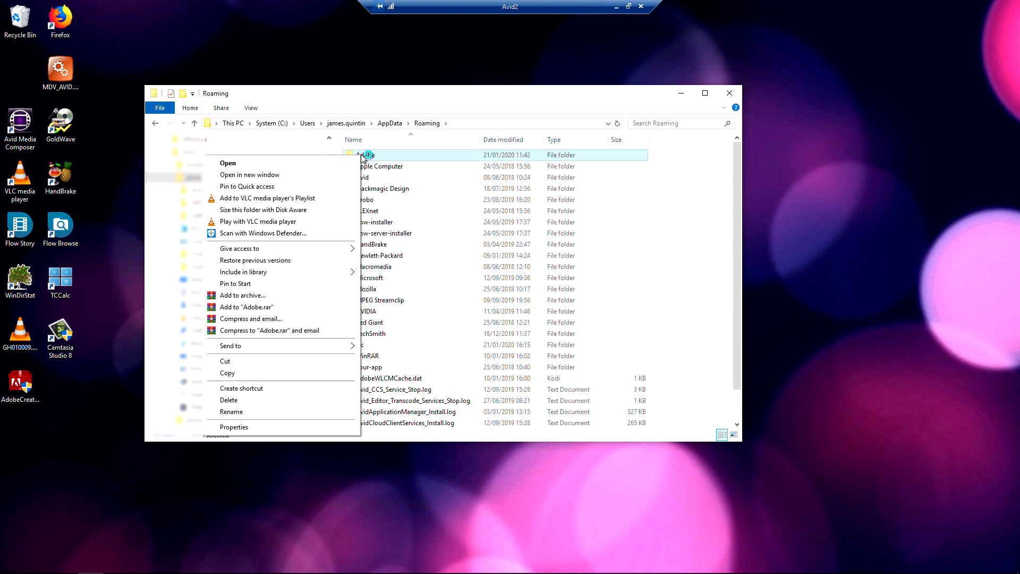
{"action": "left_click", "coordinate": [229, 400]}
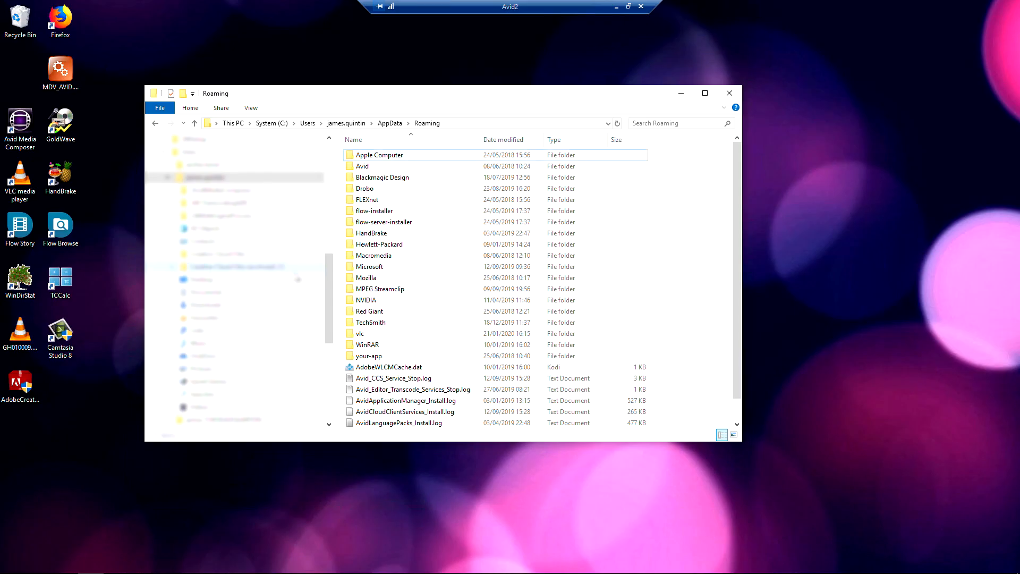
Empty the Recycle Bin and confirm the permanent deletion of its contents.
{"action": "right_click", "coordinate": [6, 25]}
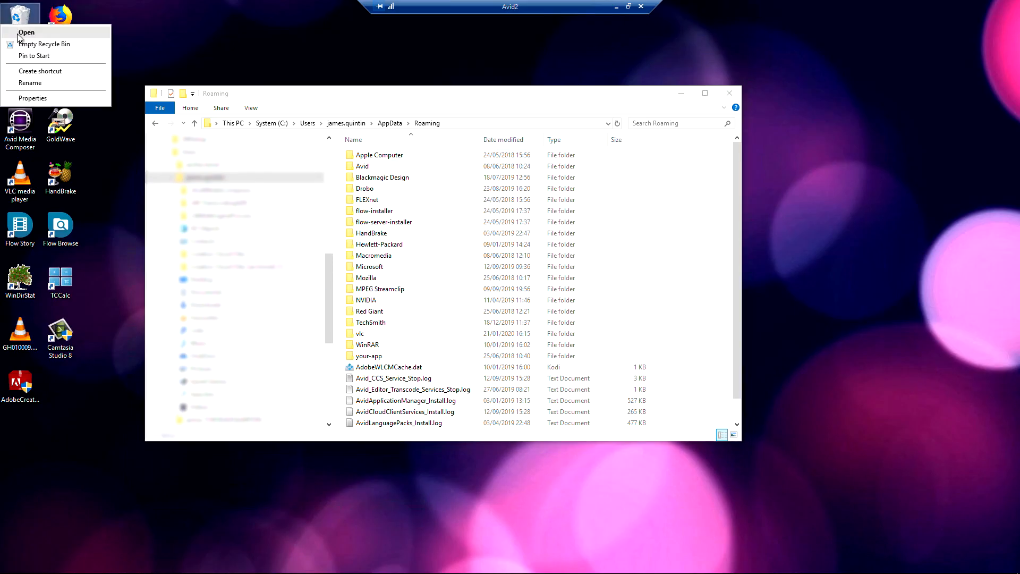
{"action": "left_click", "coordinate": [21, 44]}
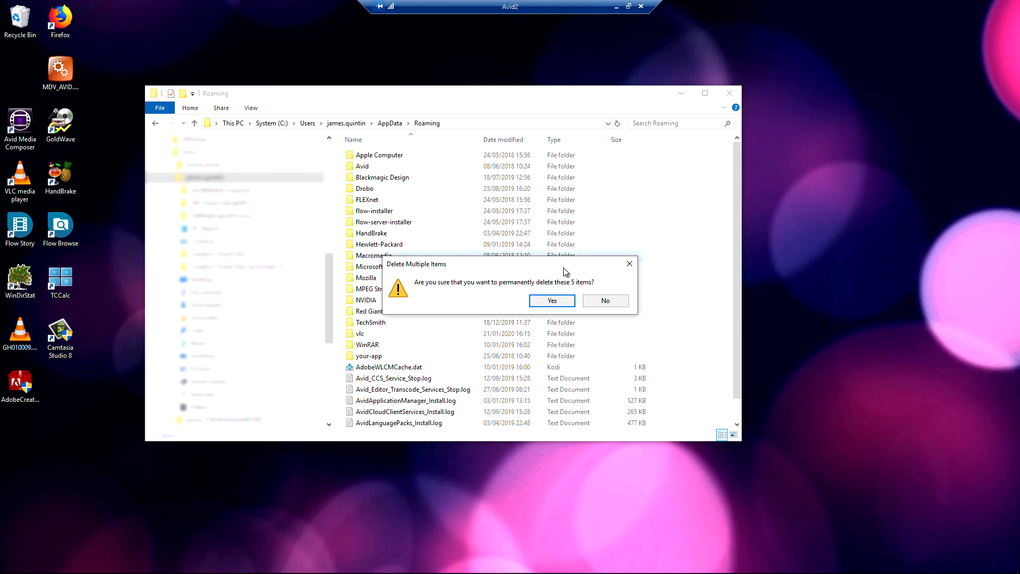
{"action": "left_click", "coordinate": [552, 301]}
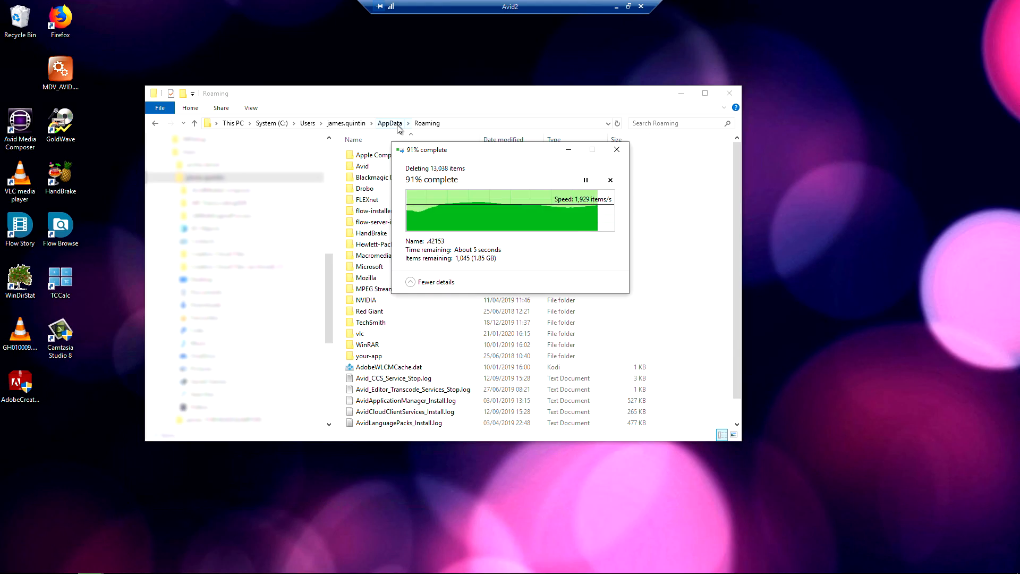
Return to AppData and delete the Adobe folder from Local.
{"action": "left_click", "coordinate": [398, 125]}
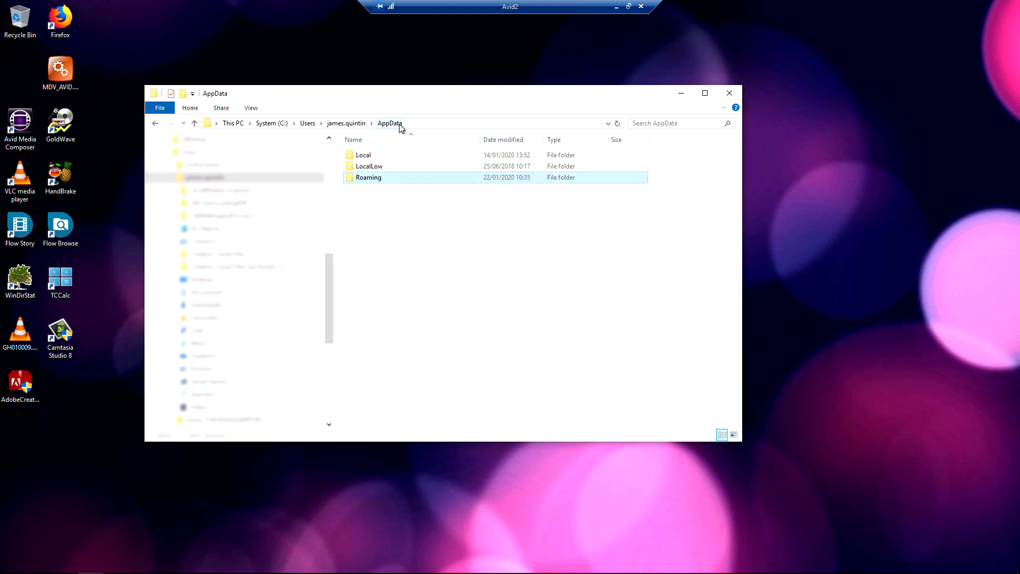
{"action": "double_click", "coordinate": [389, 159]}
{"action": "right_click", "coordinate": [391, 159]}
{"action": "left_click", "coordinate": [372, 158]}
{"action": "right_click", "coordinate": [372, 158]}
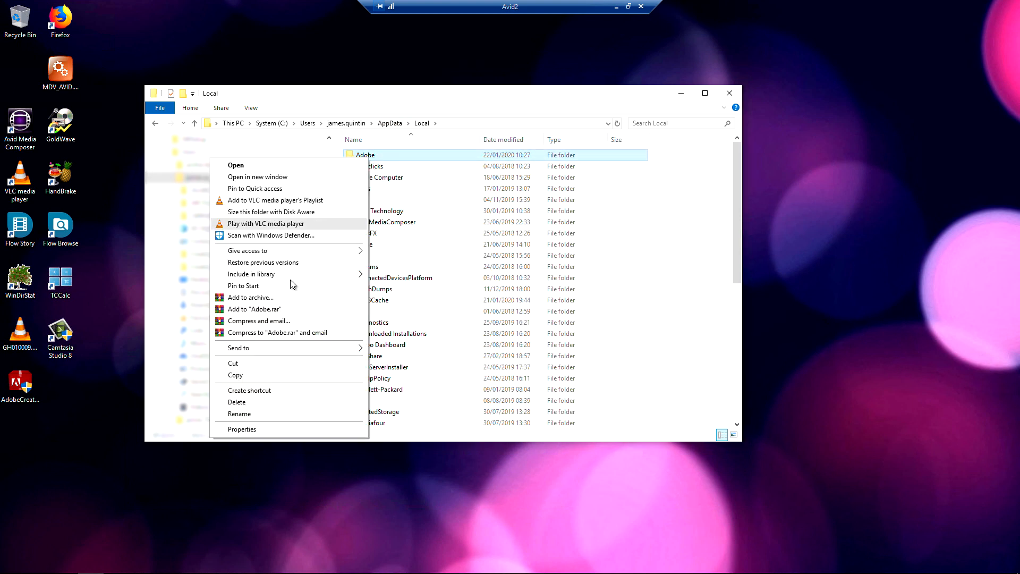
{"action": "left_click", "coordinate": [249, 402]}
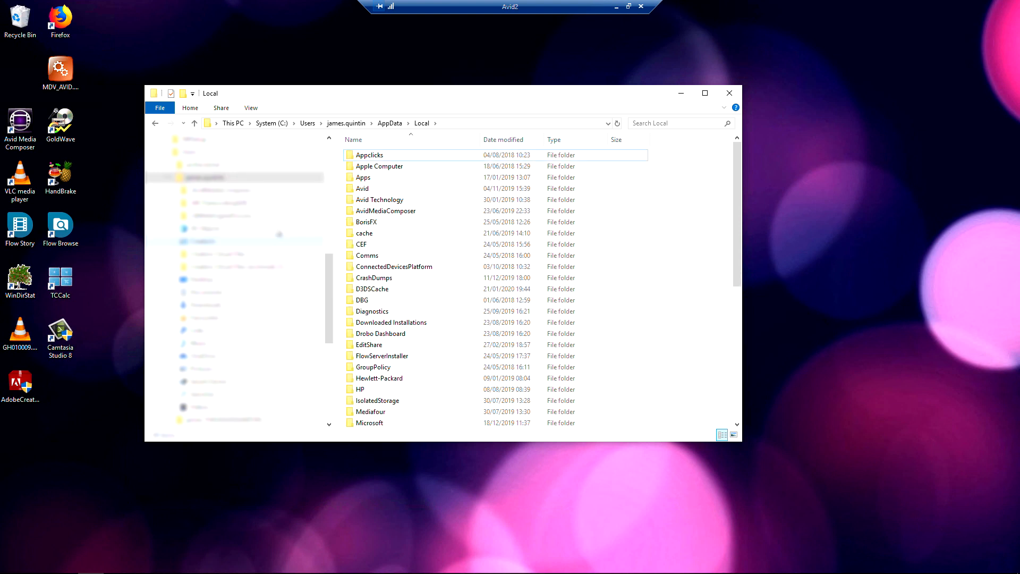
Go back to AppData, open LocalLow and delete its Adobe folder.
{"action": "left_click", "coordinate": [390, 124]}
{"action": "double_click", "coordinate": [376, 166]}
{"action": "right_click", "coordinate": [372, 157]}
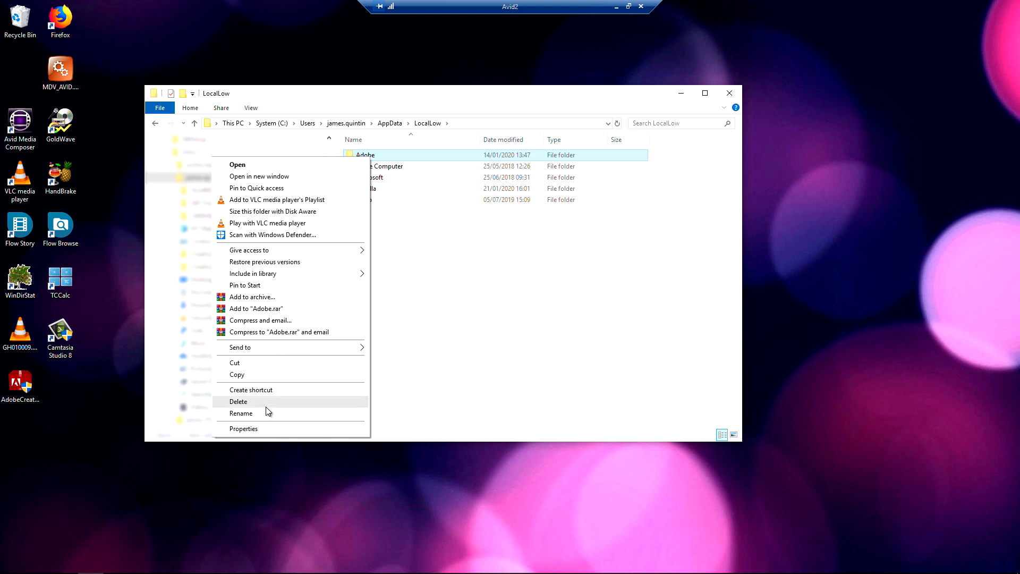
{"action": "left_click", "coordinate": [279, 402]}
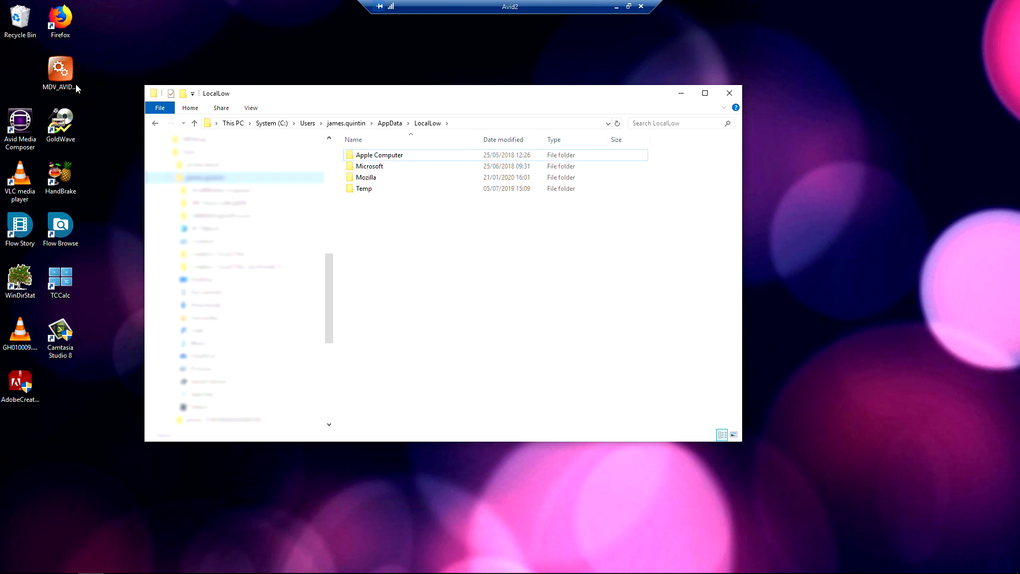
Empty the Recycle Bin to permanently remove the Adobe folders deleted from Local and LocalLow.
{"action": "right_click", "coordinate": [22, 16]}
{"action": "left_click", "coordinate": [31, 35]}
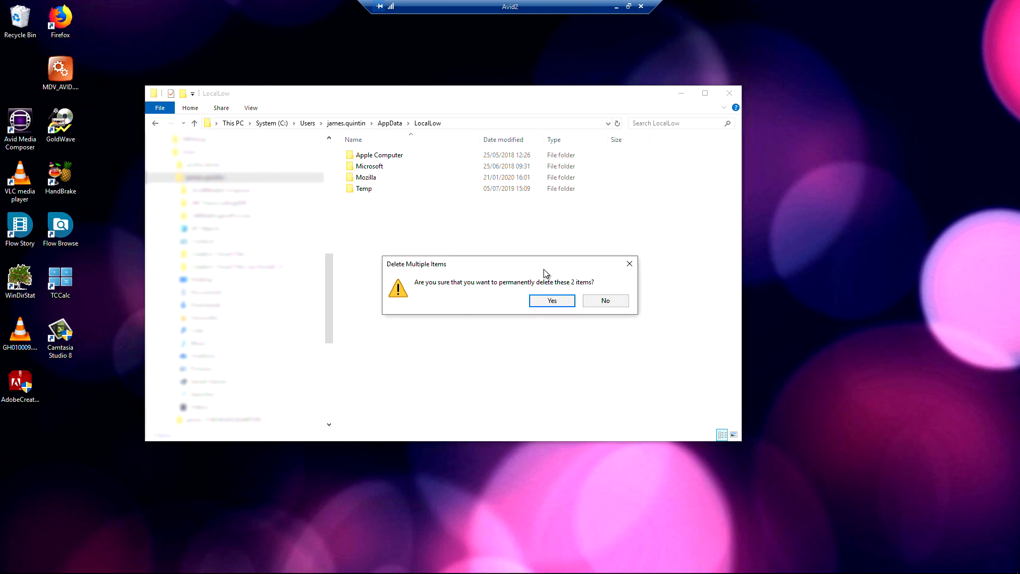
{"action": "left_click", "coordinate": [542, 299]}
Open Task Manager, check the background processes for remaining Adobe entries and close it.
{"action": "right_click", "coordinate": [361, 571]}
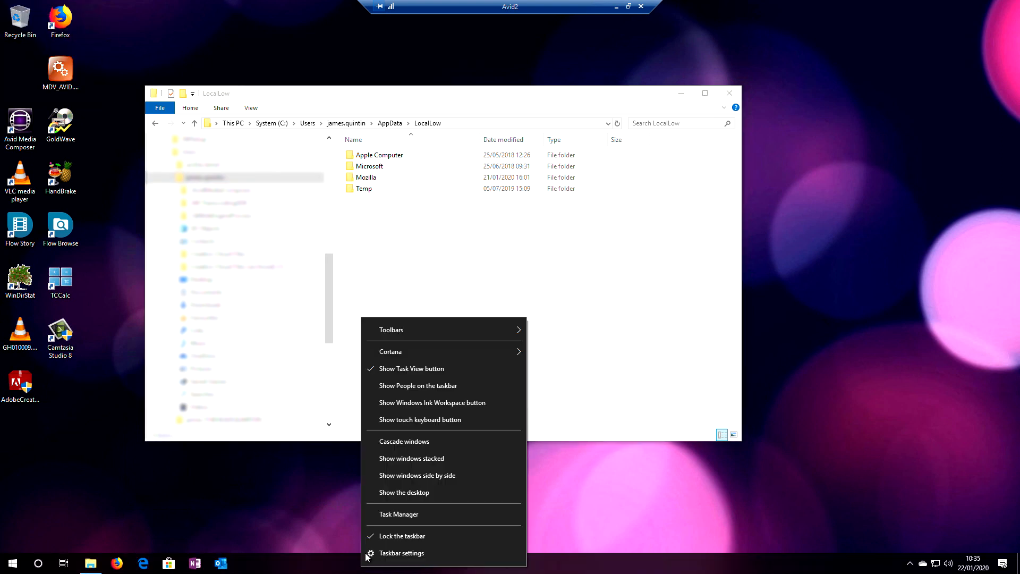
{"action": "left_click", "coordinate": [383, 518]}
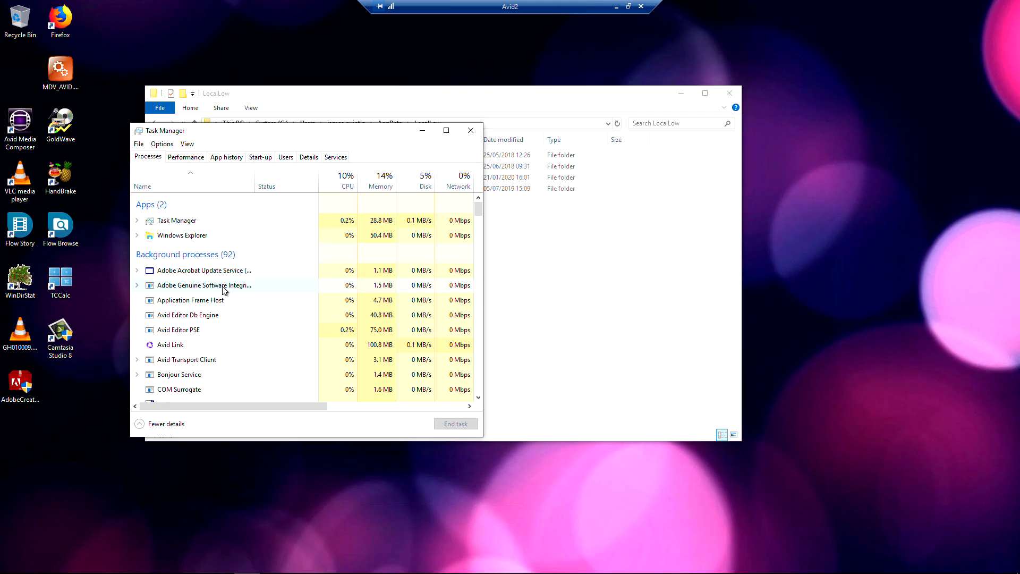
{"action": "right_click", "coordinate": [458, 160]}
{"action": "left_click", "coordinate": [476, 133]}
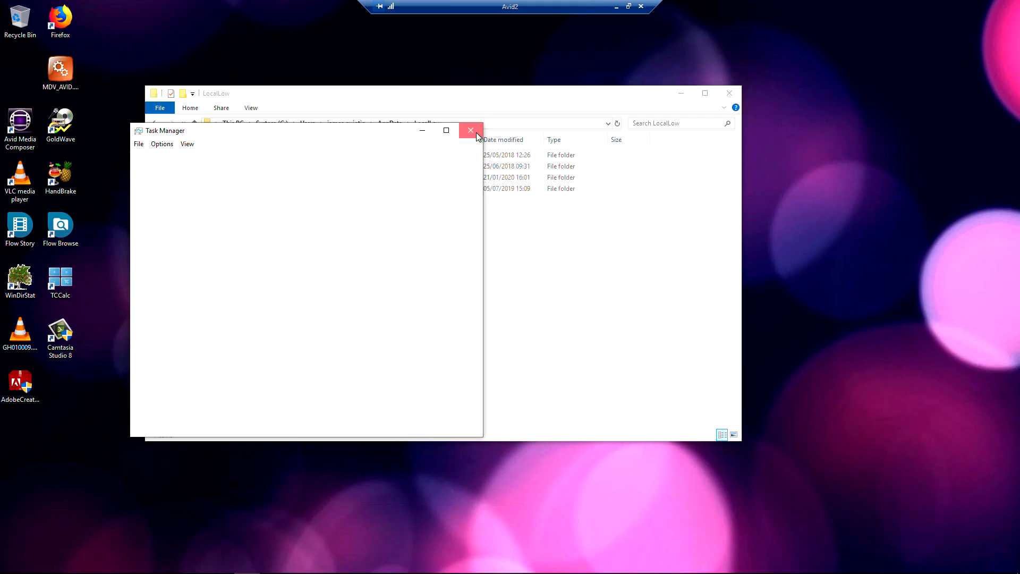
Close the LocalLow folder window and move the Adobe cleaner tool file from the desktop to the Recycle Bin.
{"action": "left_click", "coordinate": [730, 94]}
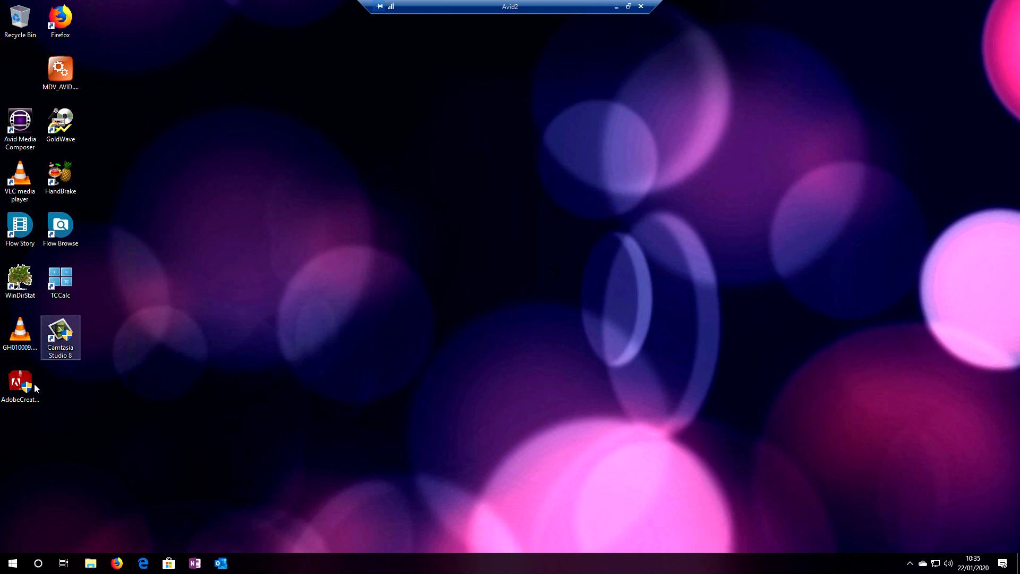
{"action": "left_click", "coordinate": [11, 386]}
{"action": "left_click_drag", "start_coordinate": [29, 386], "coordinate": [21, 21]}
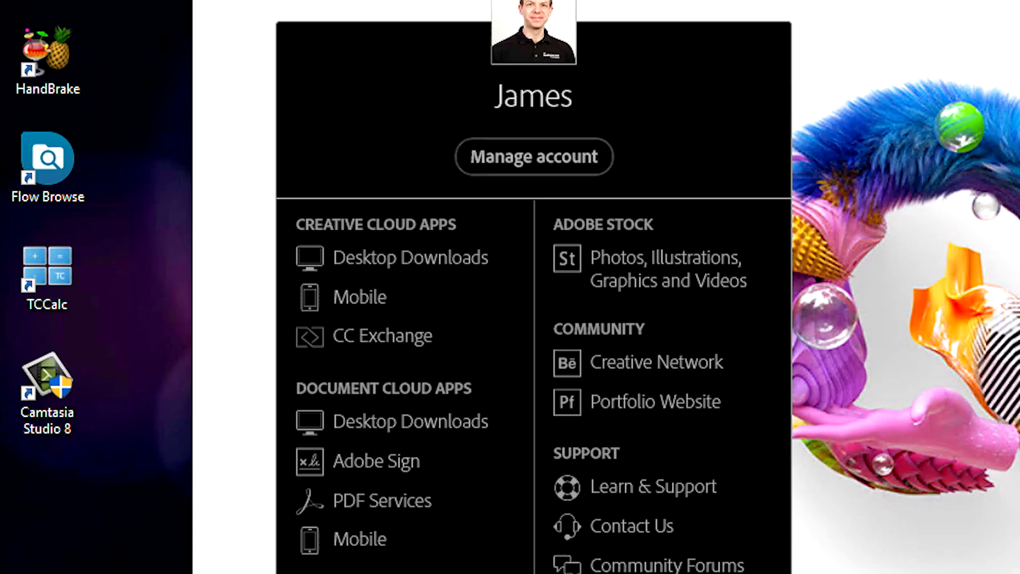
Open the Creative Cloud apps Desktop Downloads page from the Adobe account overview and look through it.
{"action": "left_click", "coordinate": [372, 261]}
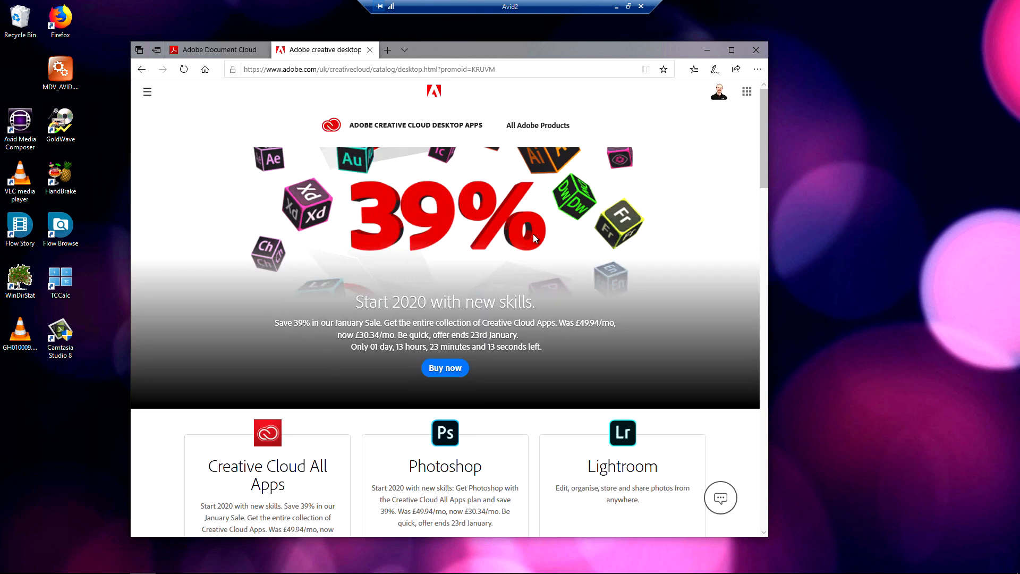
{"action": "scroll", "coordinate": [543, 208], "scroll_direction": "down", "scroll_amount": 3}
{"action": "scroll", "coordinate": [544, 209], "scroll_direction": "up", "scroll_amount": 3}
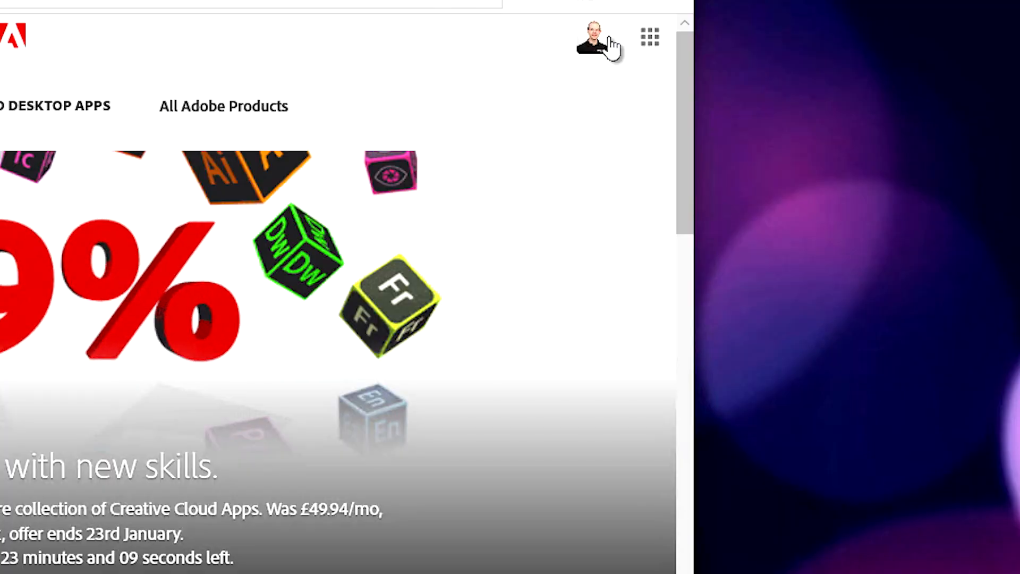
Open Creative Cloud from Adobe's web apps and services and request the Creative Cloud app installer.
{"action": "left_click", "coordinate": [657, 37]}
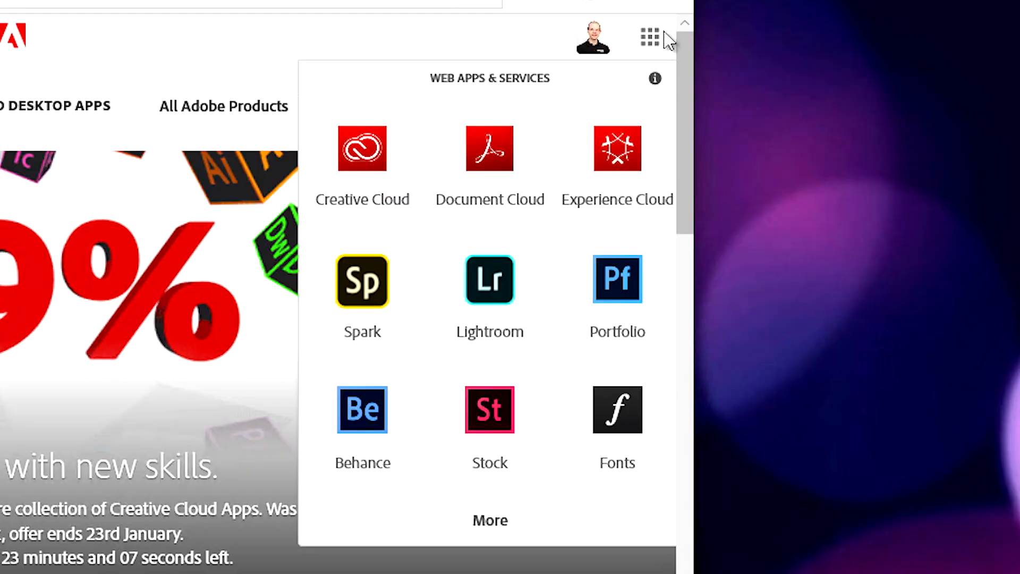
{"action": "left_click", "coordinate": [380, 186]}
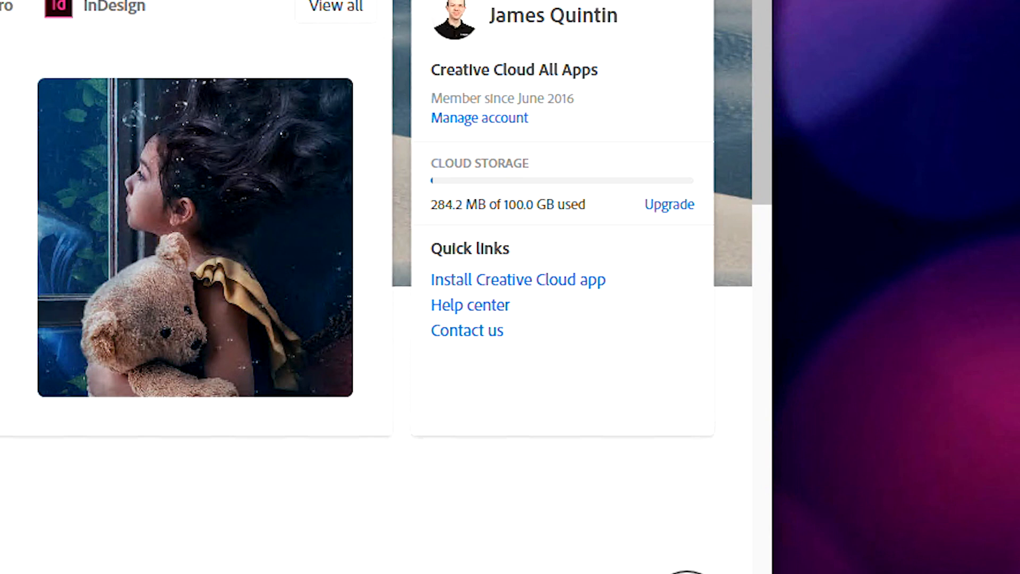
{"action": "left_click", "coordinate": [467, 282]}
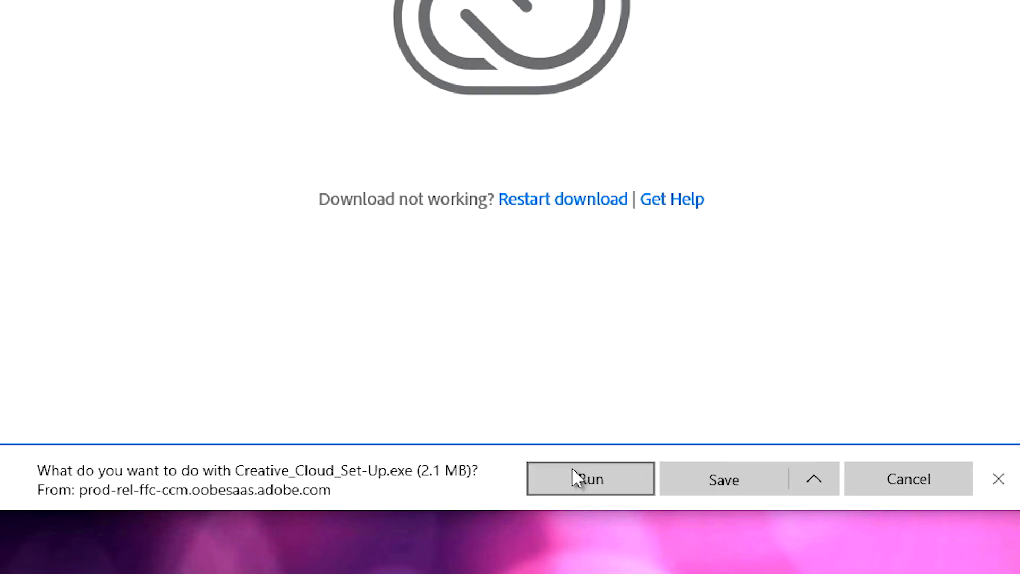
Run Creative_Cloud_Set-Up.exe, allow the Adobe Installer to make changes and start installing Creative Cloud.
{"action": "left_click", "coordinate": [561, 493]}
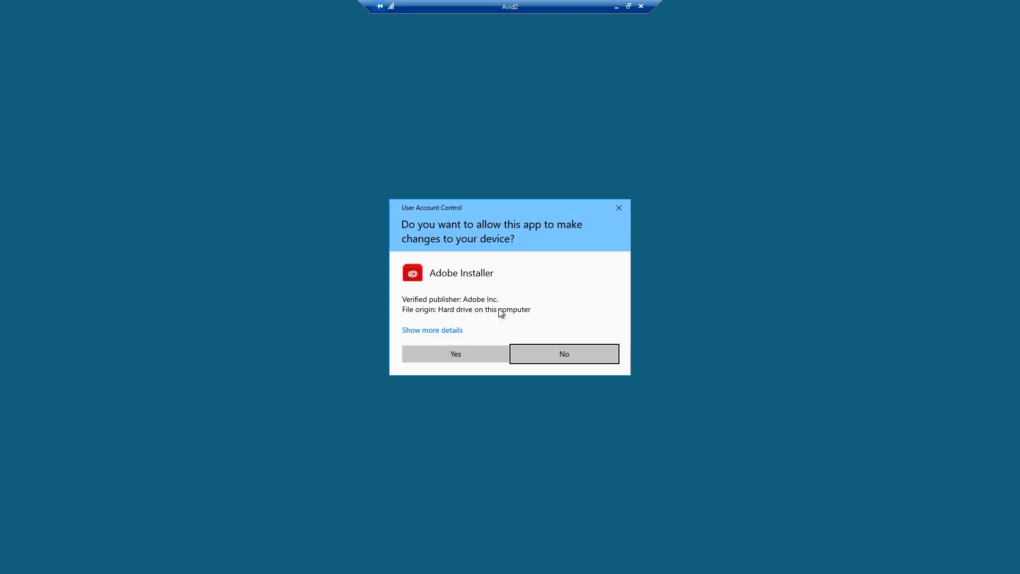
{"action": "left_click", "coordinate": [479, 349]}
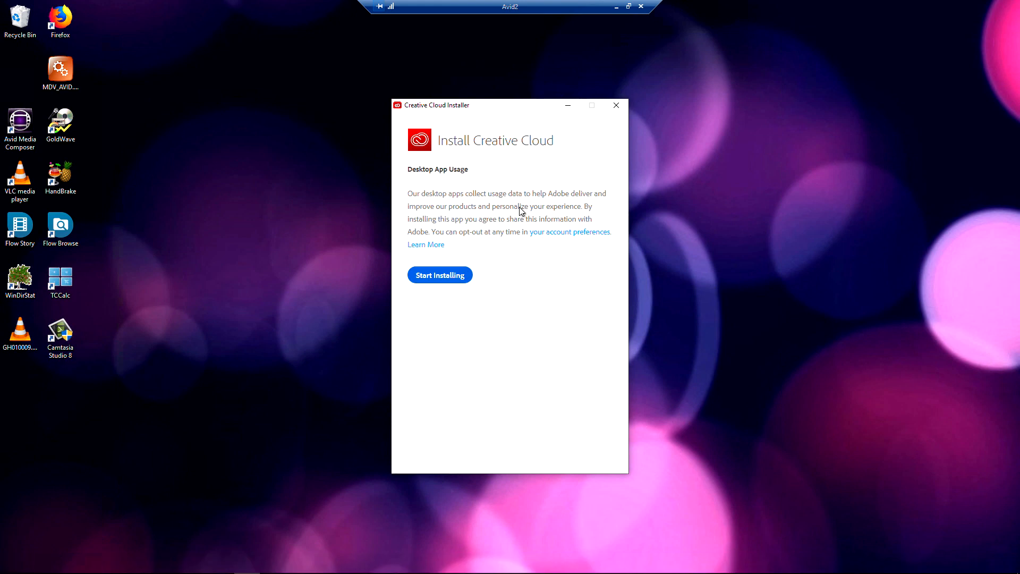
{"action": "left_click", "coordinate": [440, 277]}
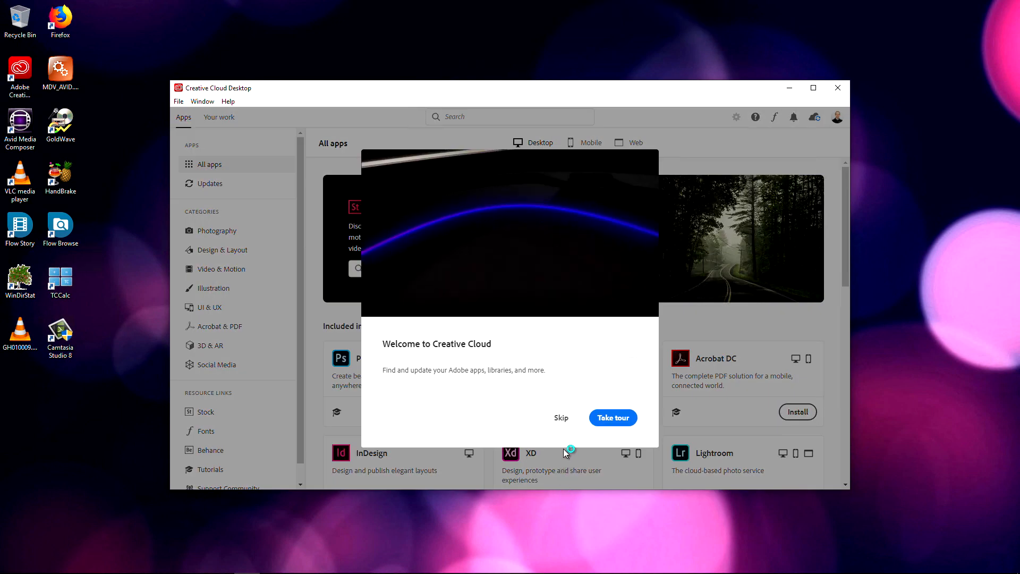
Skip the Creative Cloud welcome tour and install Premiere Pro from the desktop apps list.
{"action": "left_click", "coordinate": [561, 418]}
{"action": "scroll", "coordinate": [566, 372], "scroll_direction": "down", "scroll_amount": 5}
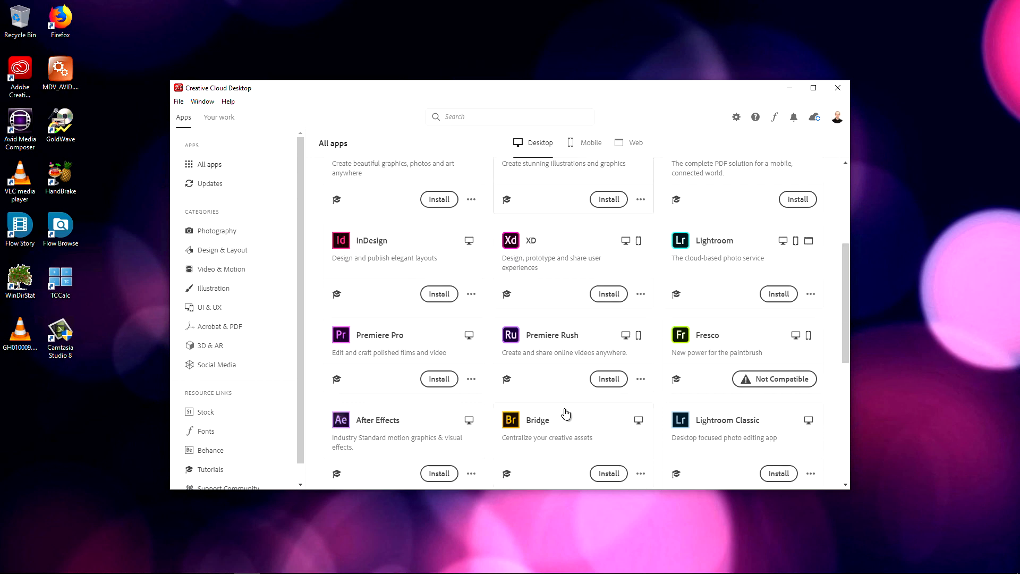
{"action": "scroll", "coordinate": [441, 411], "scroll_direction": "up", "scroll_amount": 5}
{"action": "scroll", "coordinate": [453, 415], "scroll_direction": "down", "scroll_amount": 3}
{"action": "left_click", "coordinate": [431, 437]}
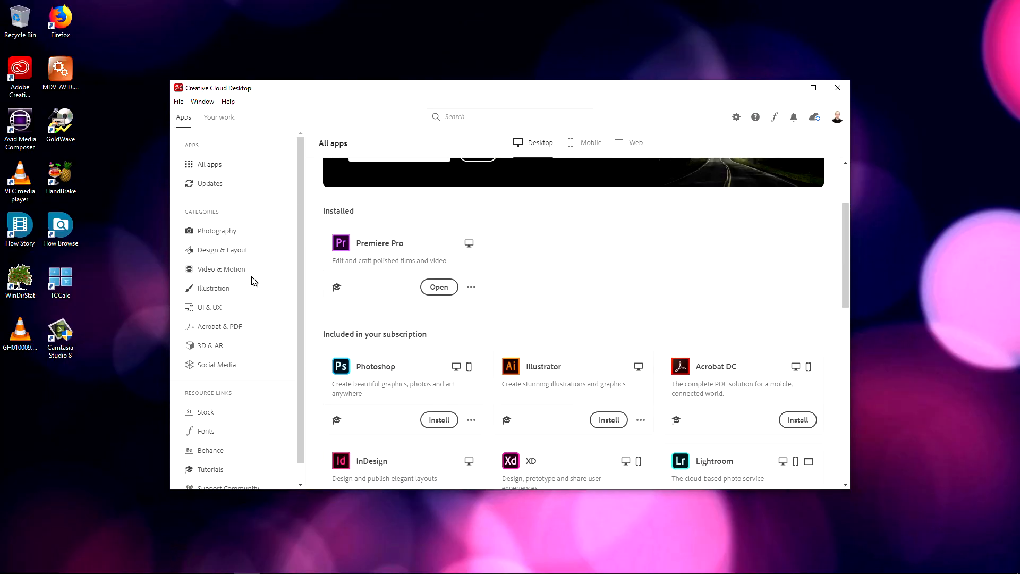
Launch Premiere Pro, continue with known issues, minimize Creative Cloud Desktop and allow Premiere Pro through Windows Defender Firewall on domain networks.
{"action": "left_click", "coordinate": [429, 295]}
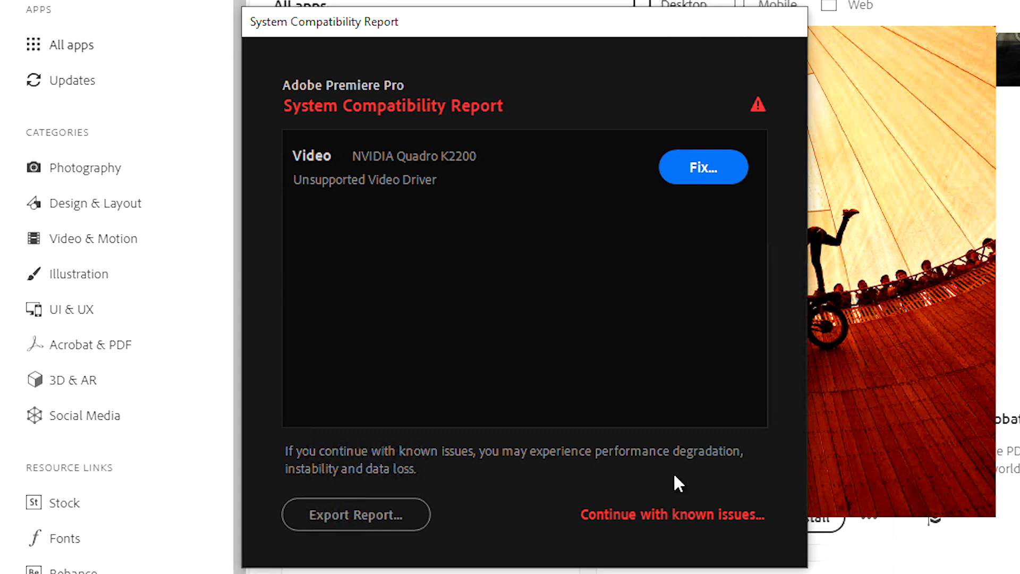
{"action": "left_click", "coordinate": [669, 514]}
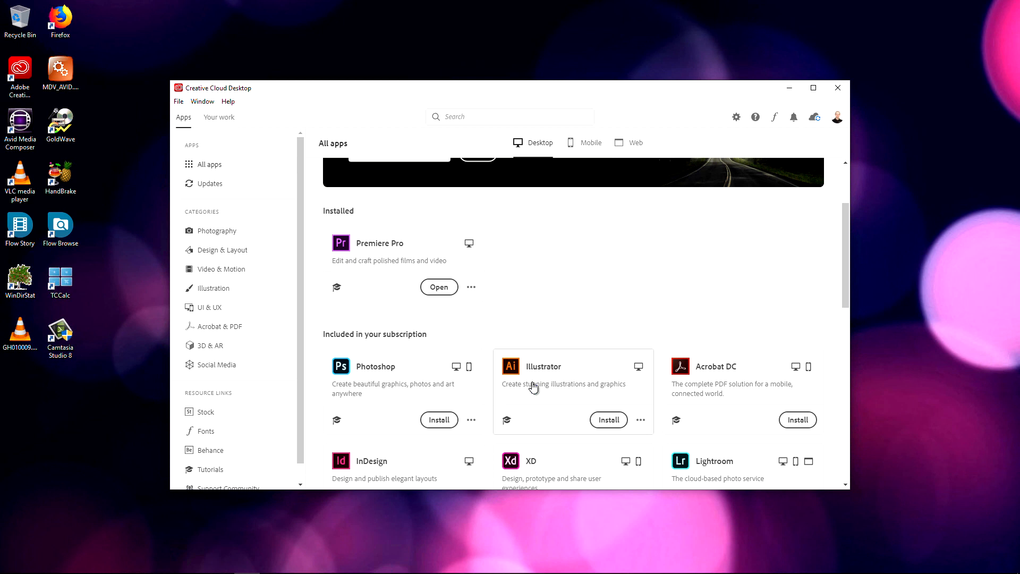
{"action": "left_click", "coordinate": [790, 88]}
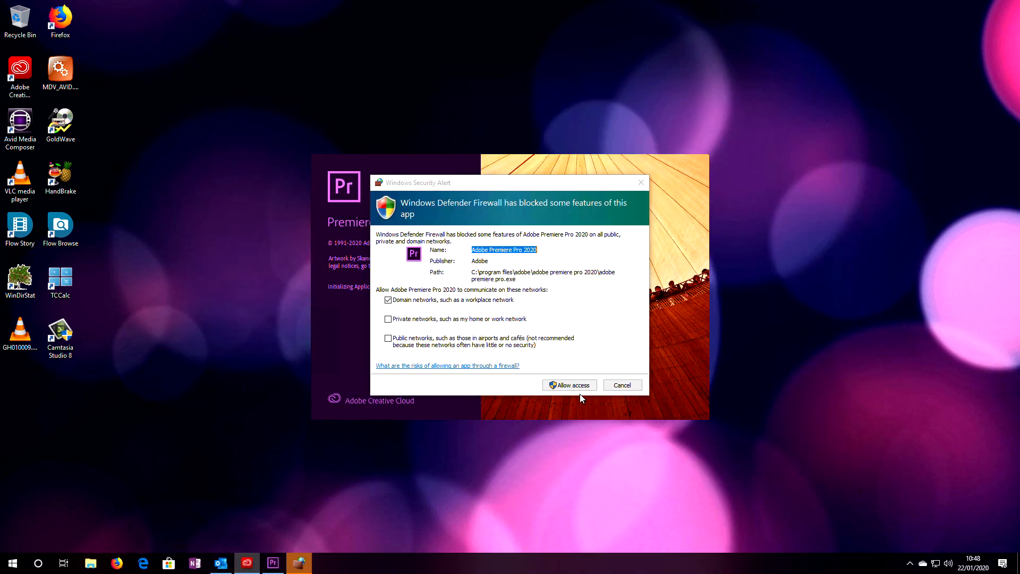
{"action": "left_click", "coordinate": [576, 387]}
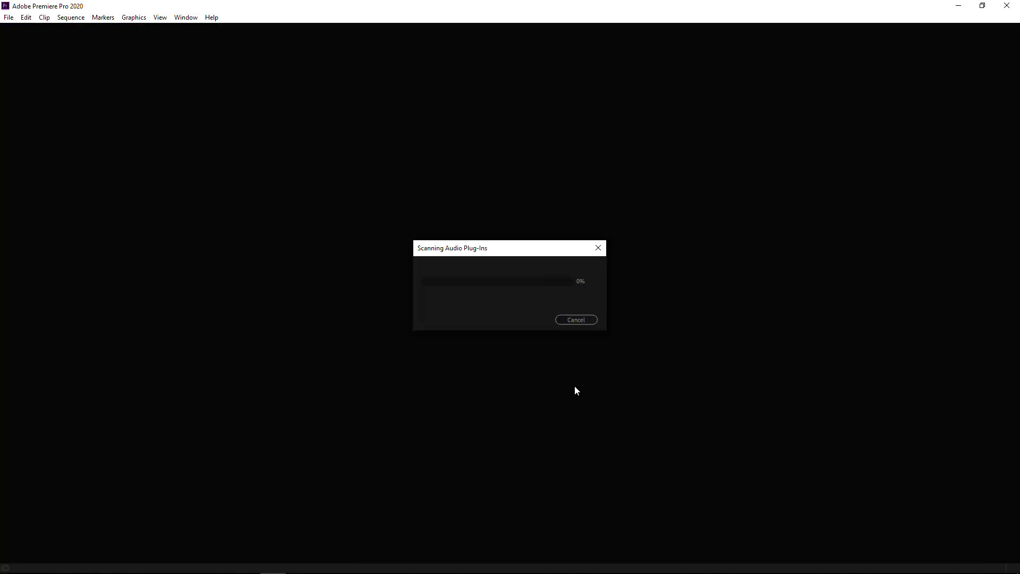